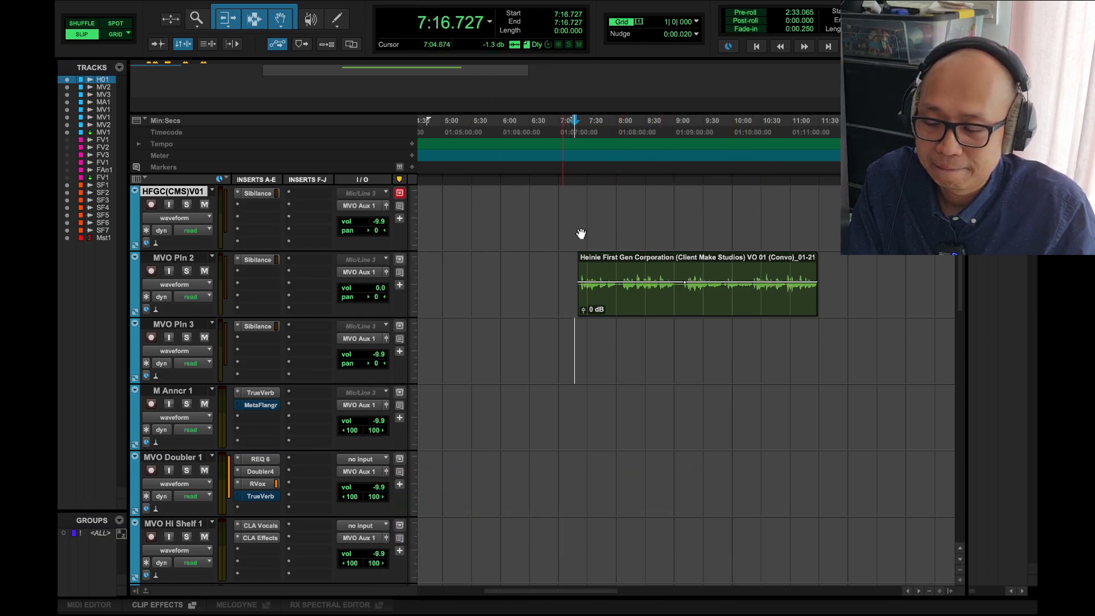
Select the raw voice-over clip on the MVO Pln 2 track and play it from its beginning.
scroll(683, 311, right, 3)
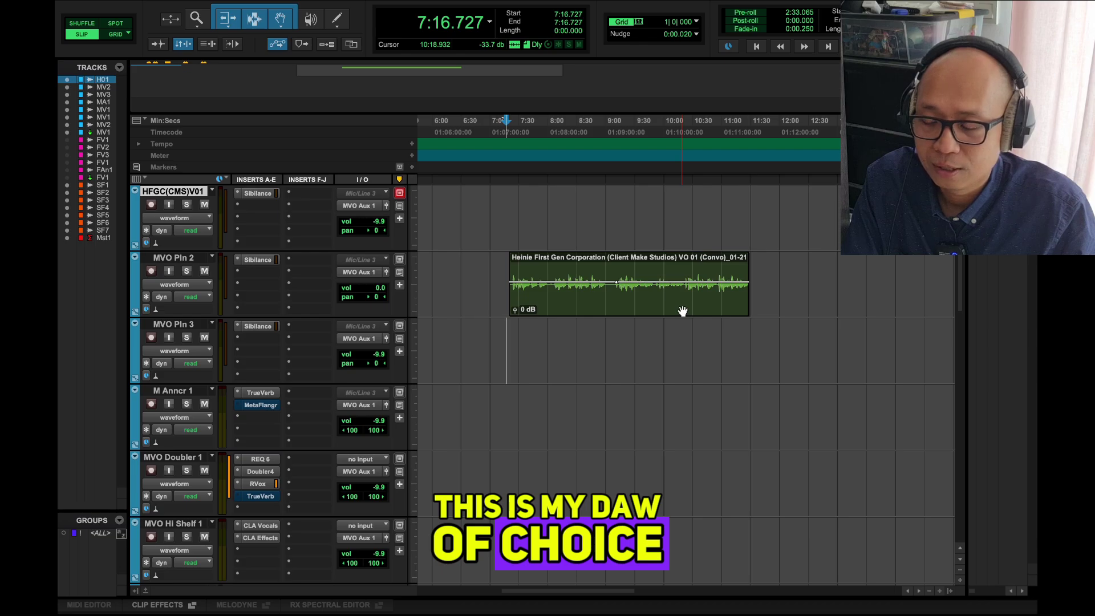
scroll(683, 311, left, 3)
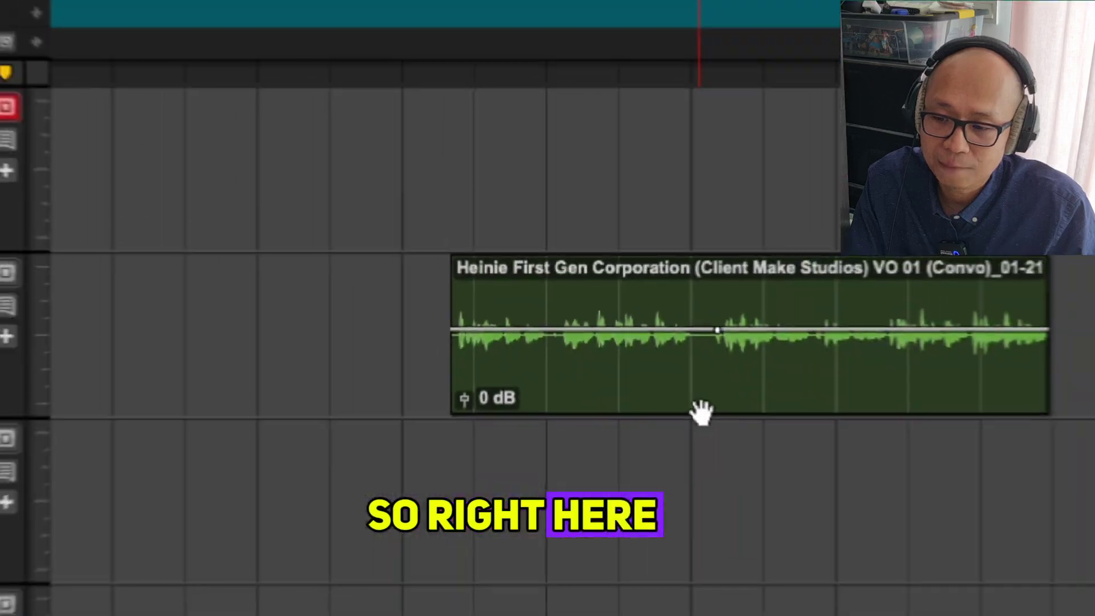
click(682, 311)
scroll(717, 444, right, 3)
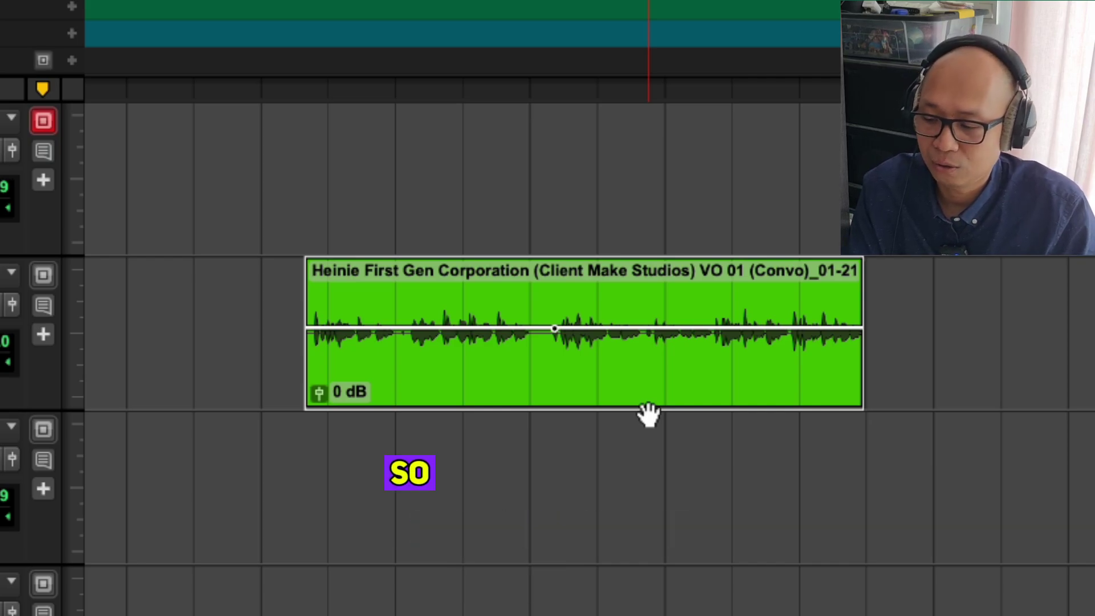
key(ctrl+bracketright)
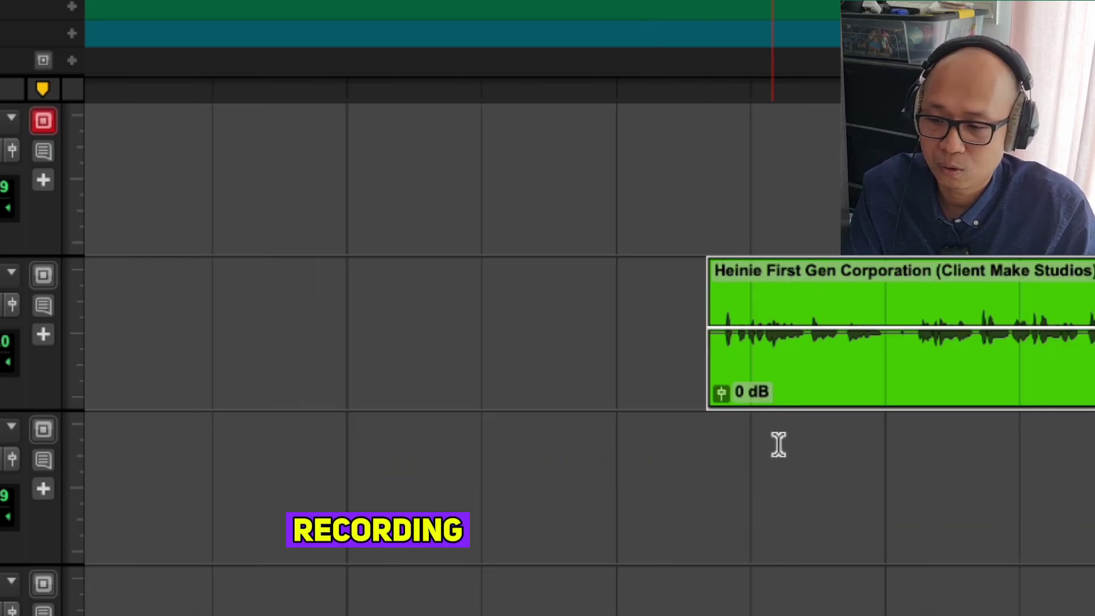
scroll(778, 445, right, 2)
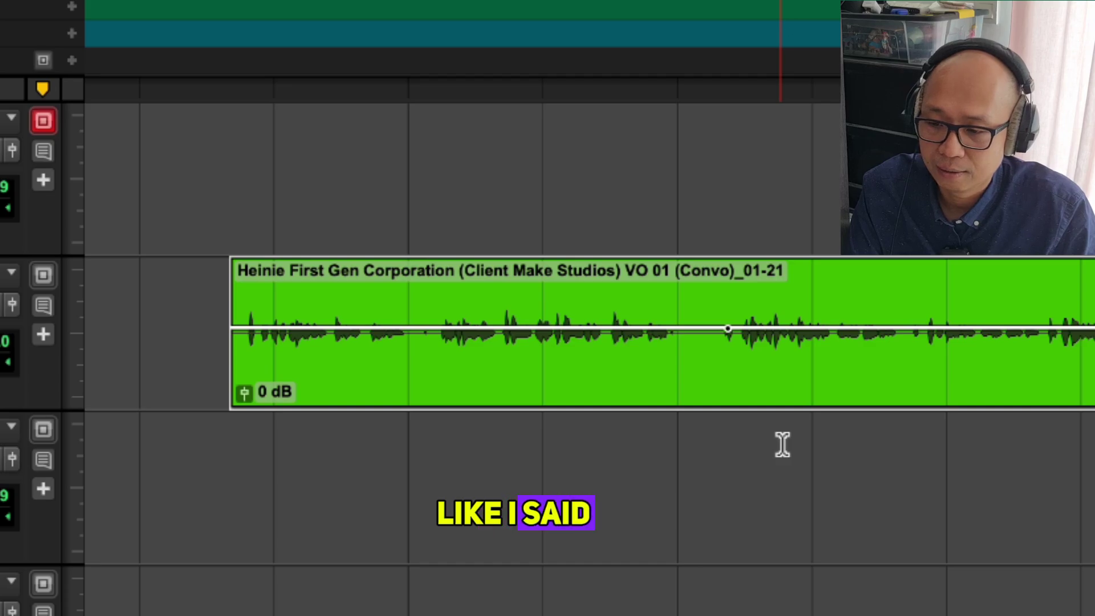
scroll(782, 444, right, 3)
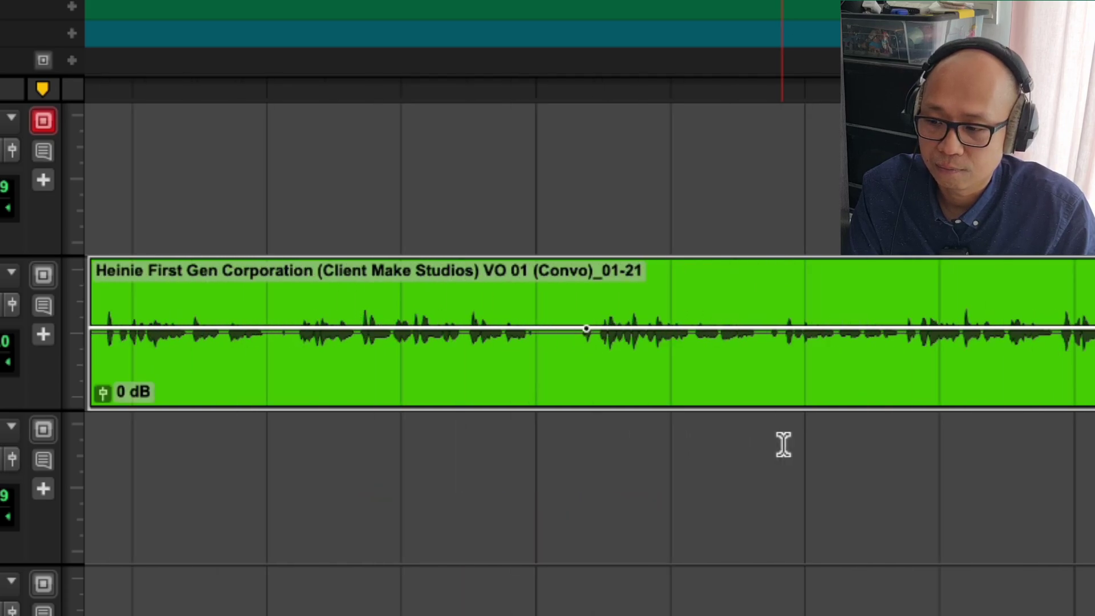
key(space)
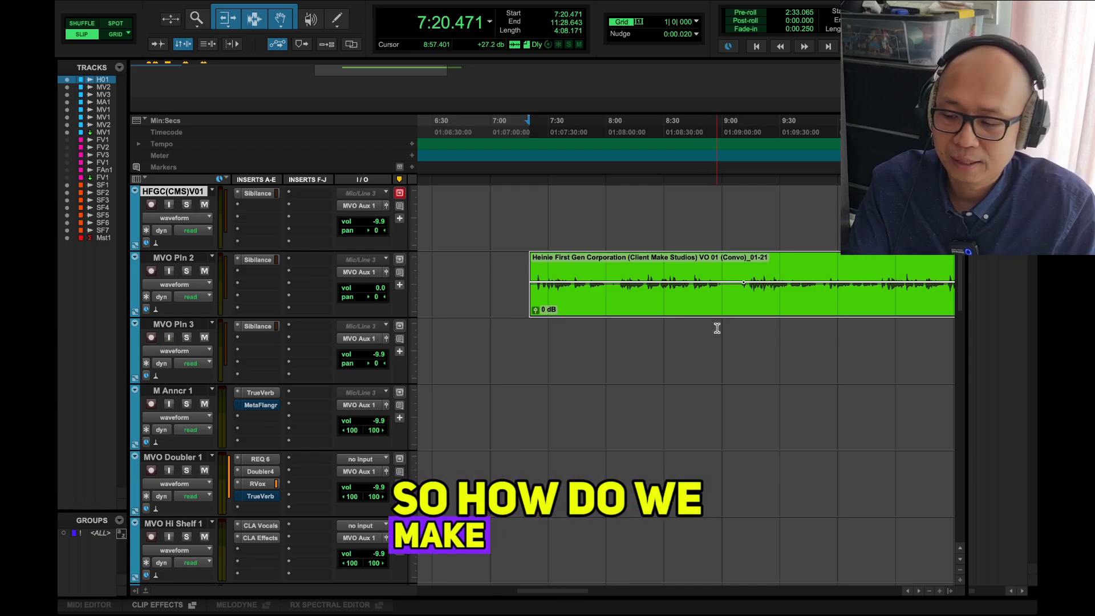
Play the last take near the end of the raw voice-over recording.
scroll(717, 328, right, 3)
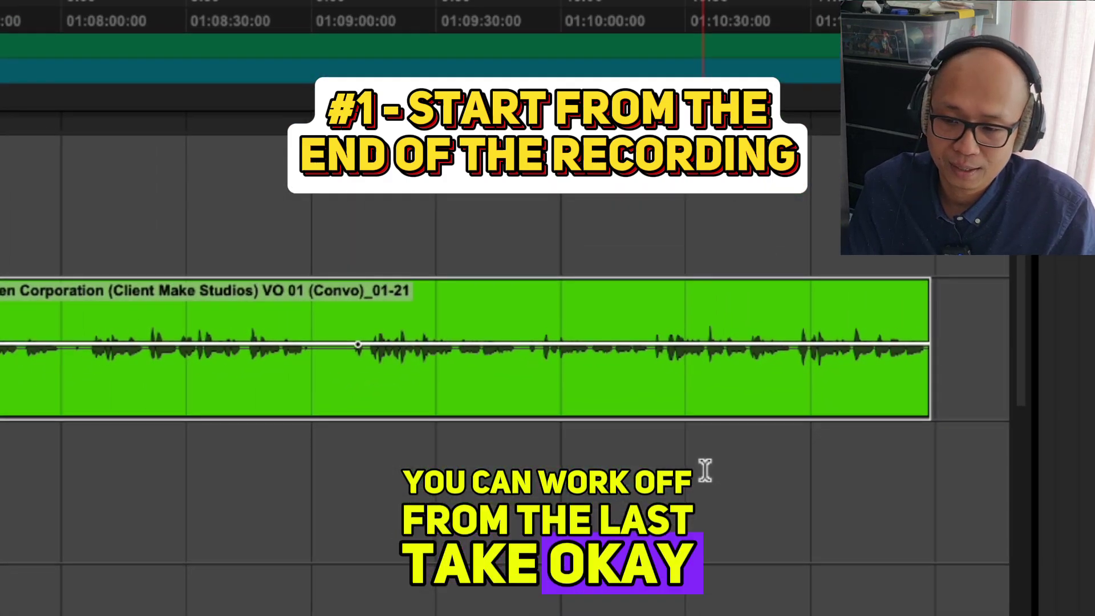
scroll(765, 472, right, 3)
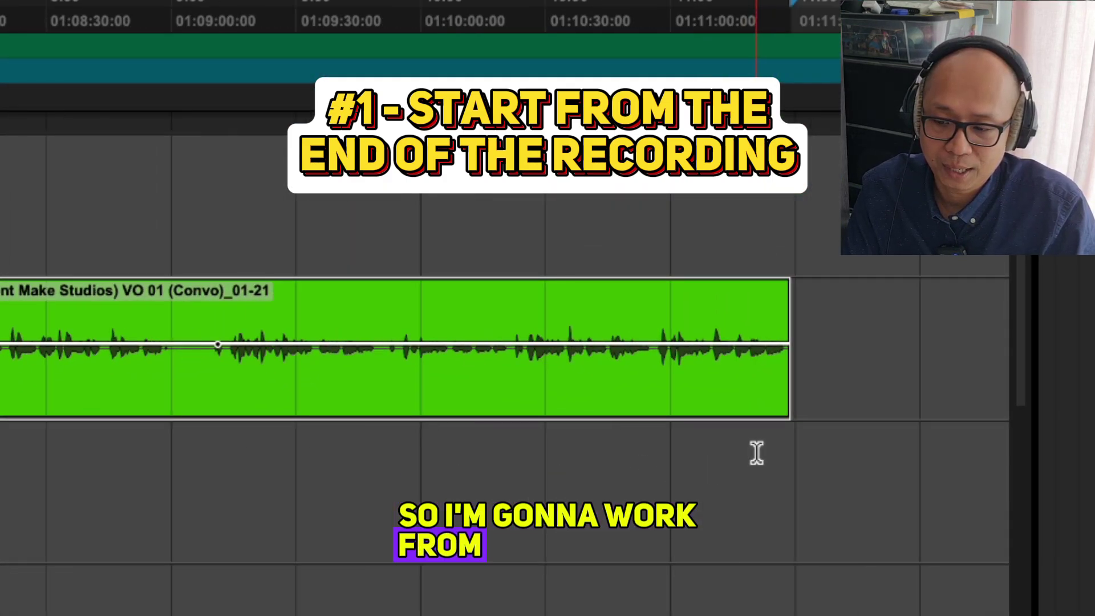
click(730, 455)
scroll(620, 478, up, 3)
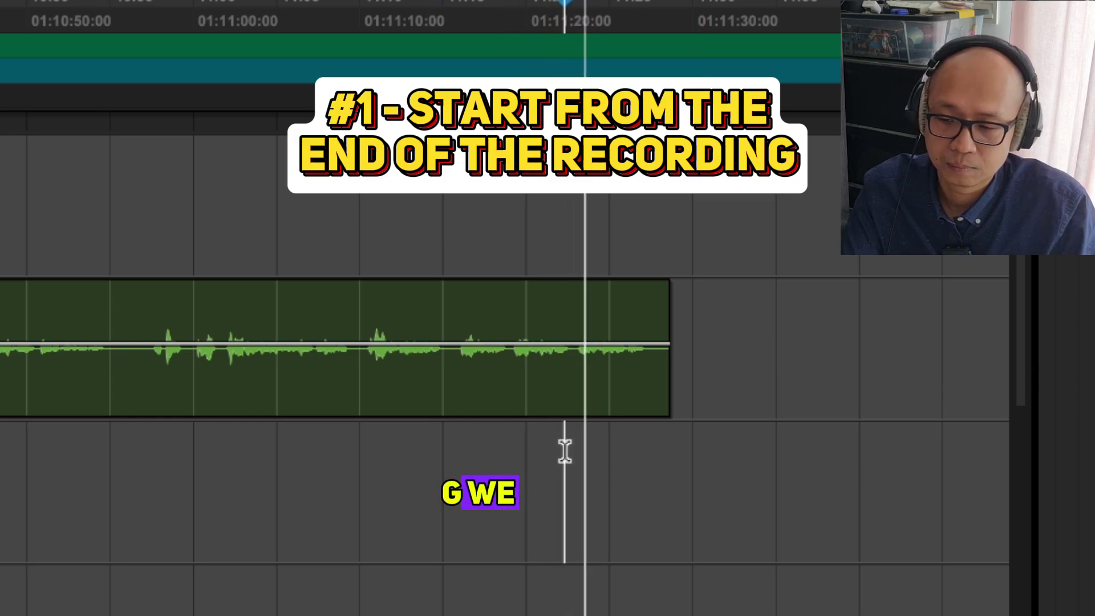
scroll(556, 452, down, 2)
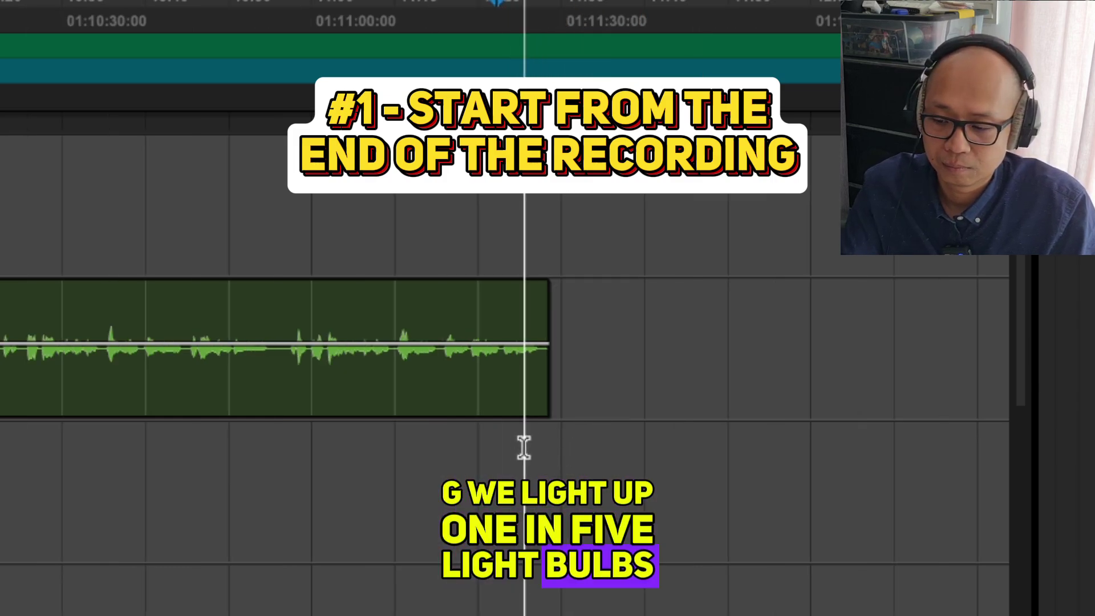
scroll(503, 451, up, 3)
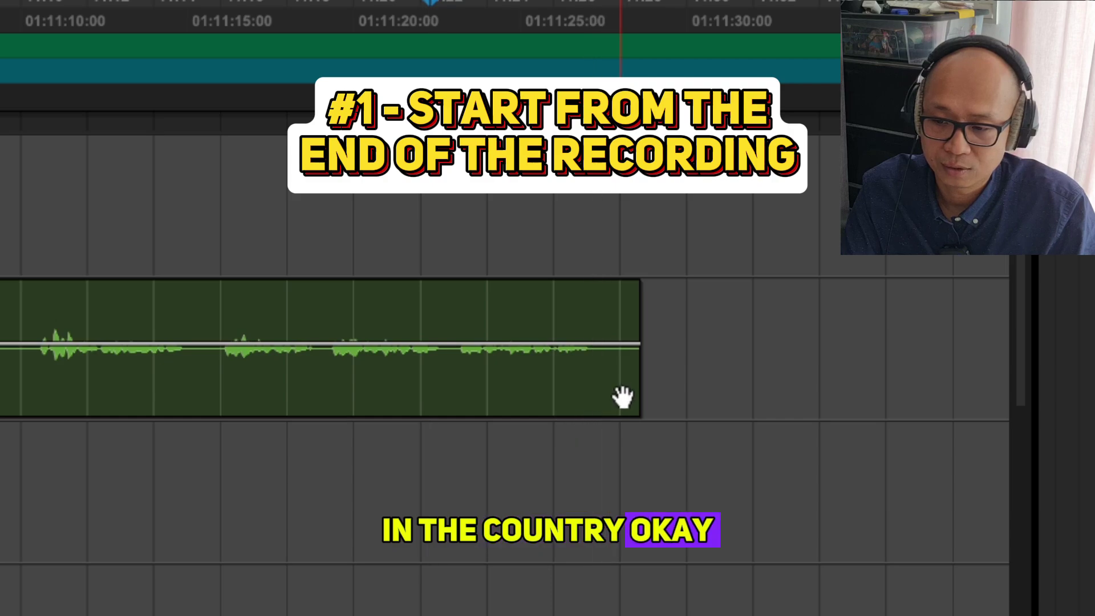
Trim the empty tail off the end of the voice-over clip and play back its closing phrases.
drag(628, 374, 604, 386)
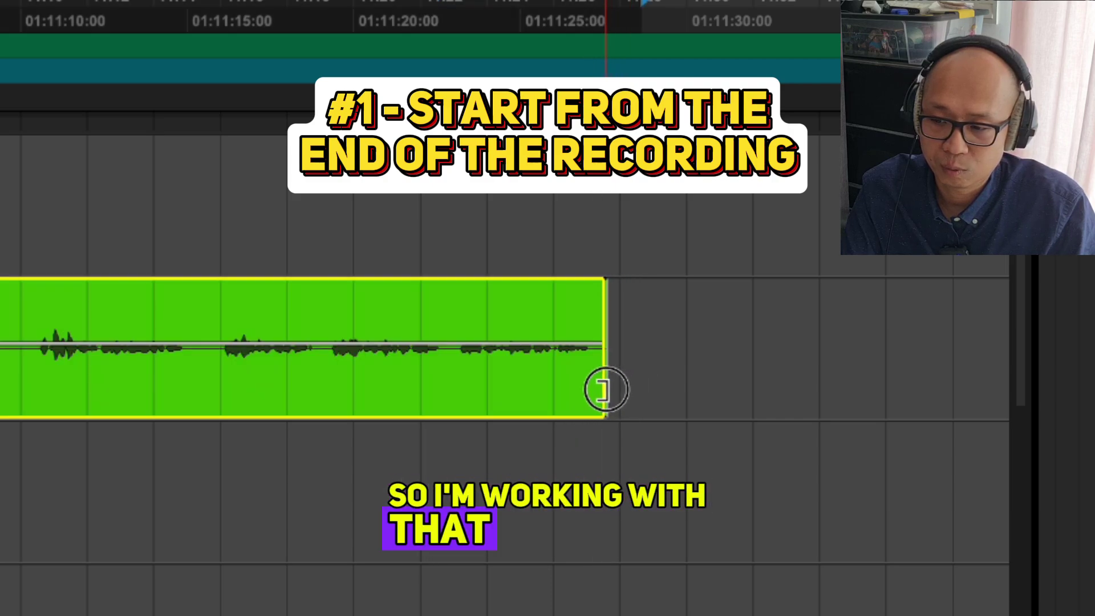
click(331, 443)
key(space)
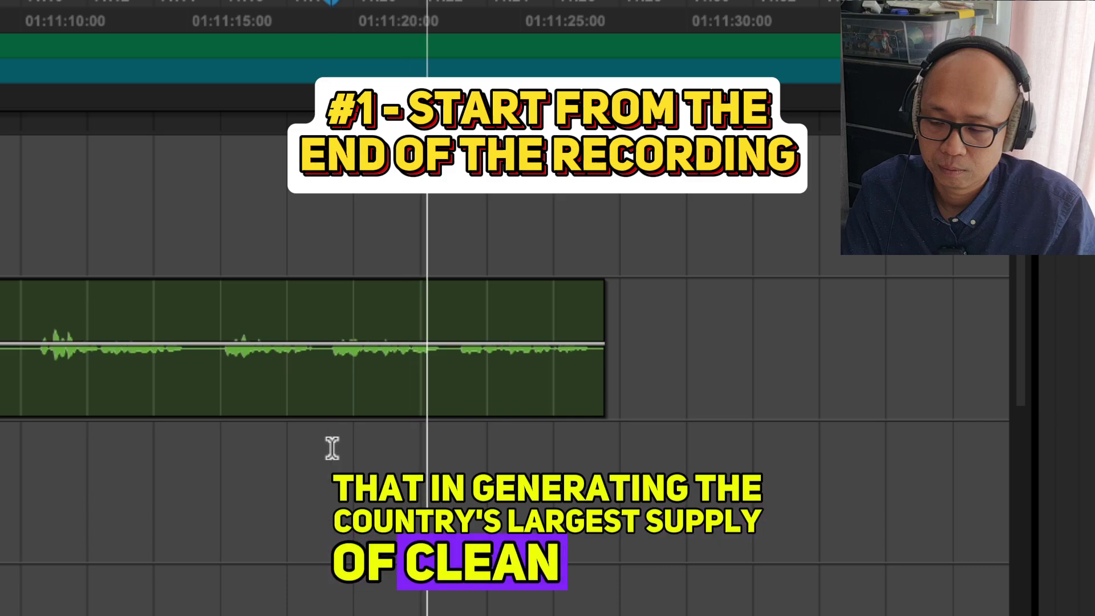
click(222, 461)
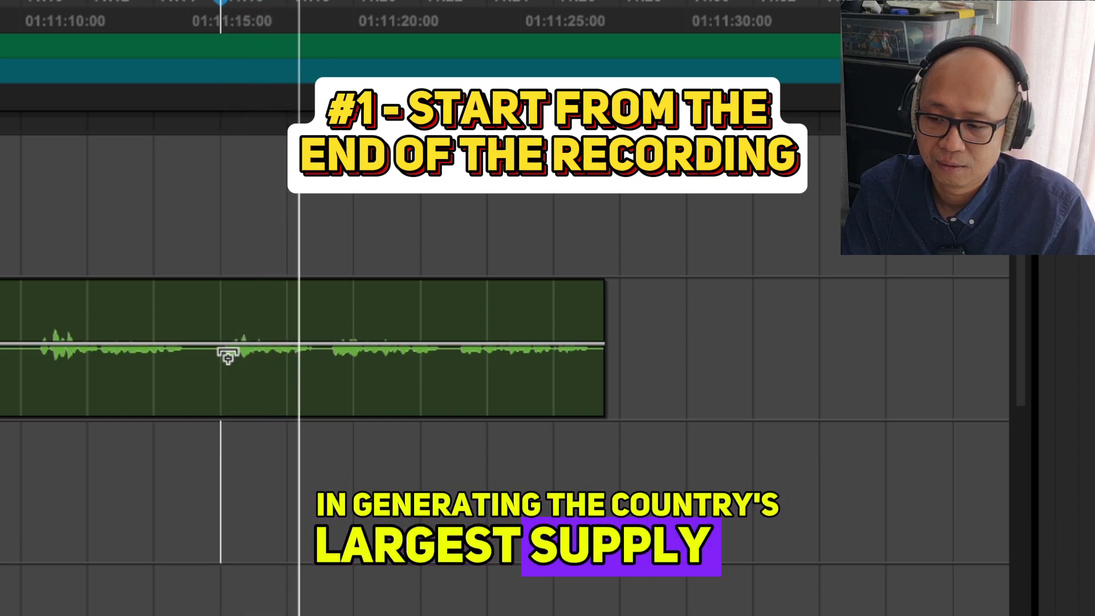
key(space)
In Slip mode, delete the third-from-last phrase of the recording and move the earlier audio against the remaining closing clip.
drag(218, 321, 324, 377)
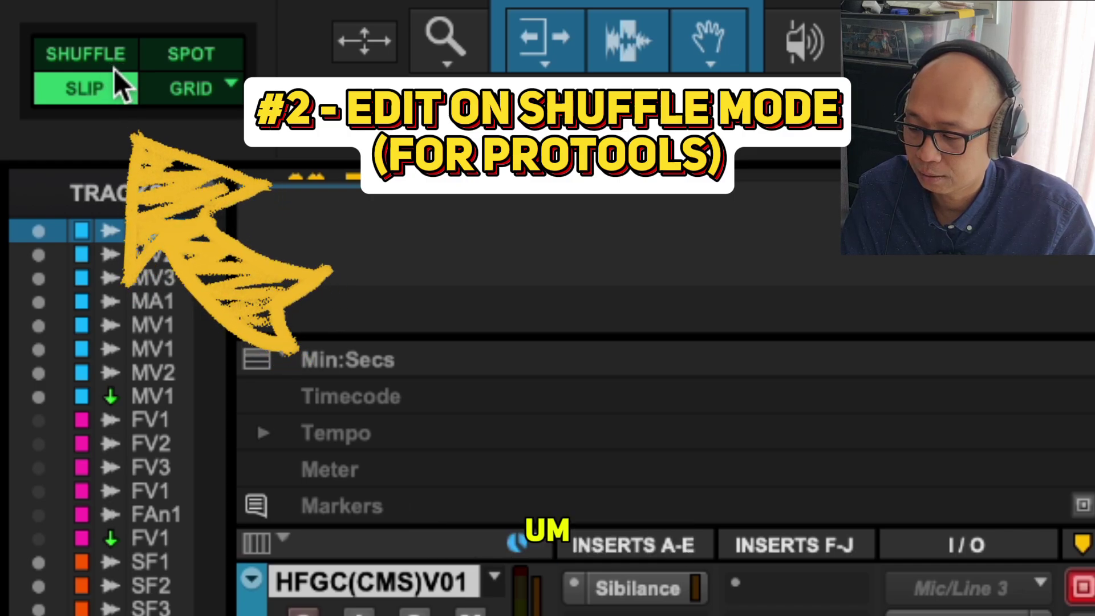
key(F3)
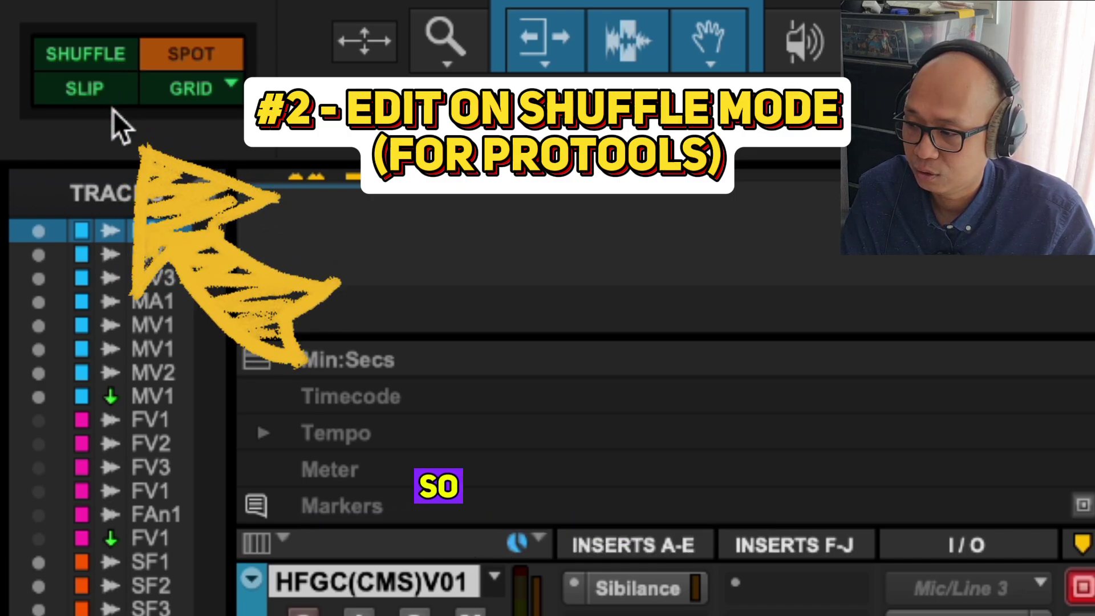
key(F1)
key(F2)
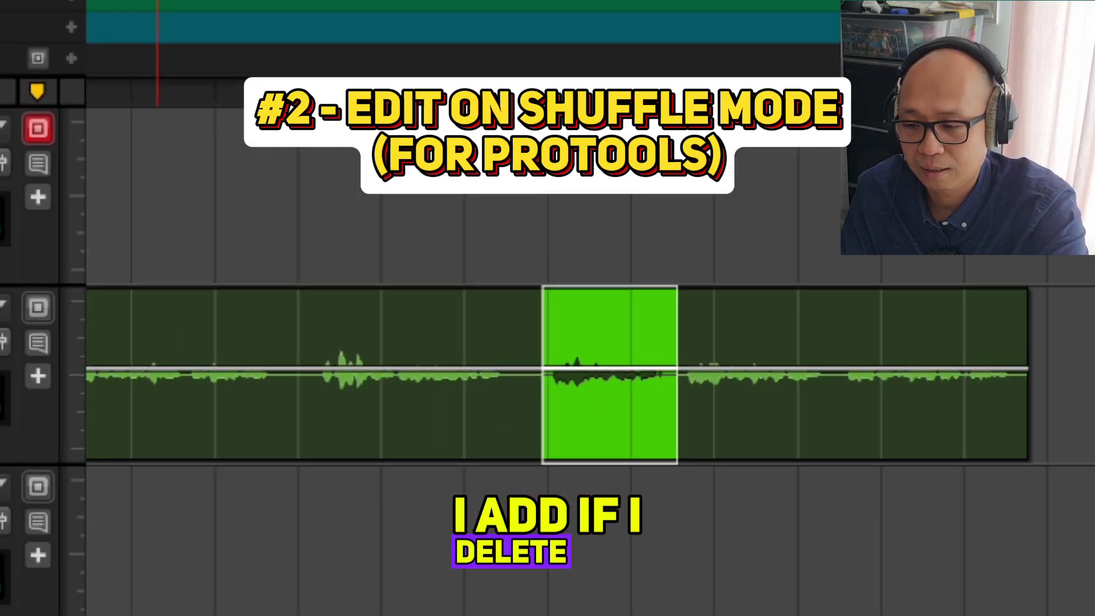
key(Delete)
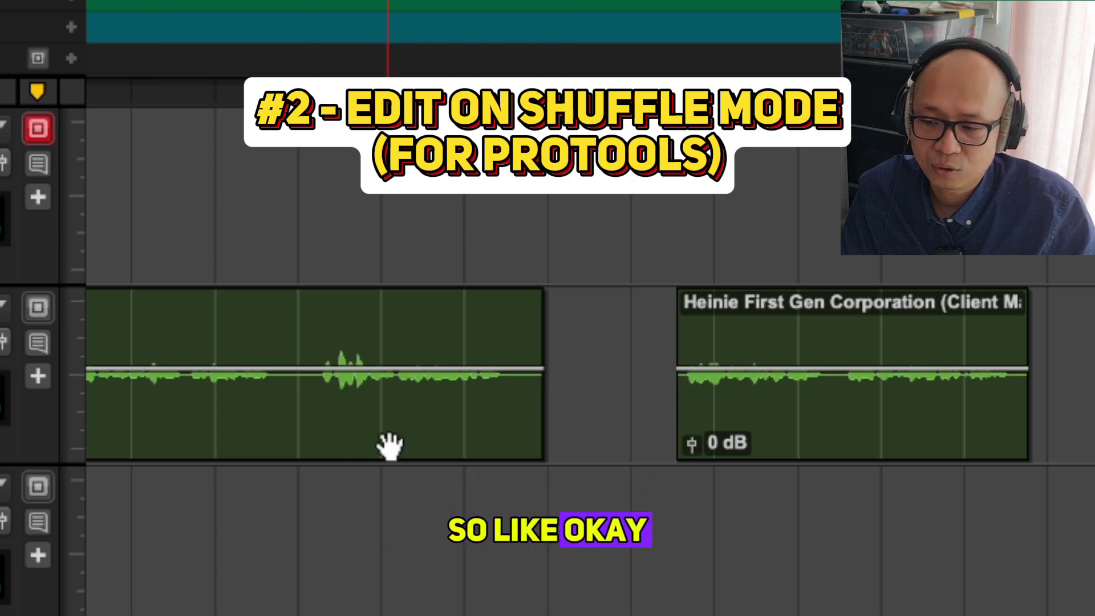
drag(386, 447, 522, 449)
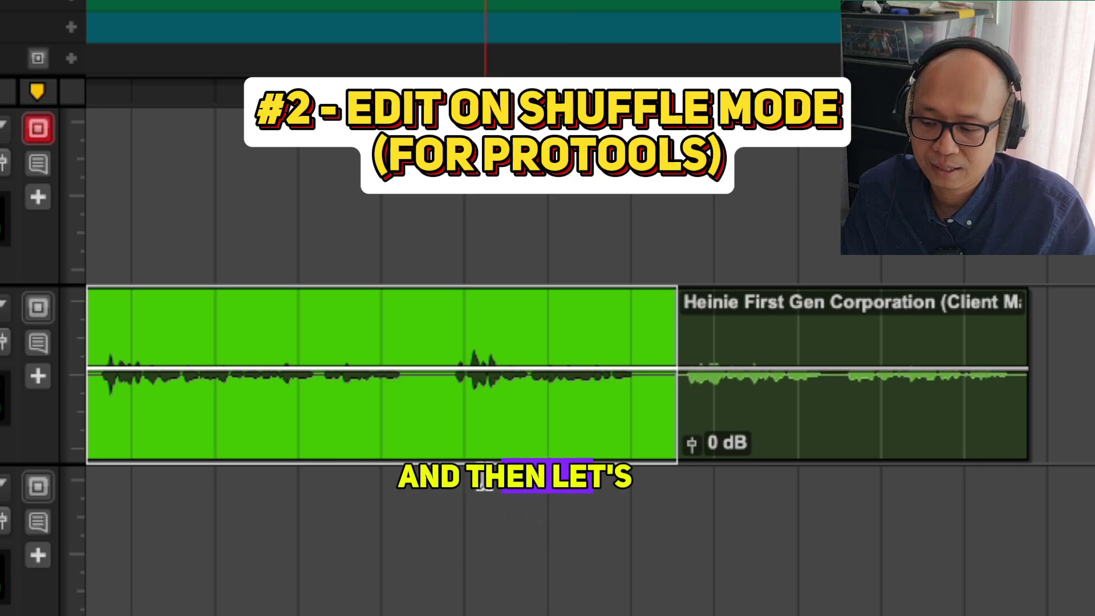
Play the end of the earlier clip up to its joint with the closing clip.
click(452, 531)
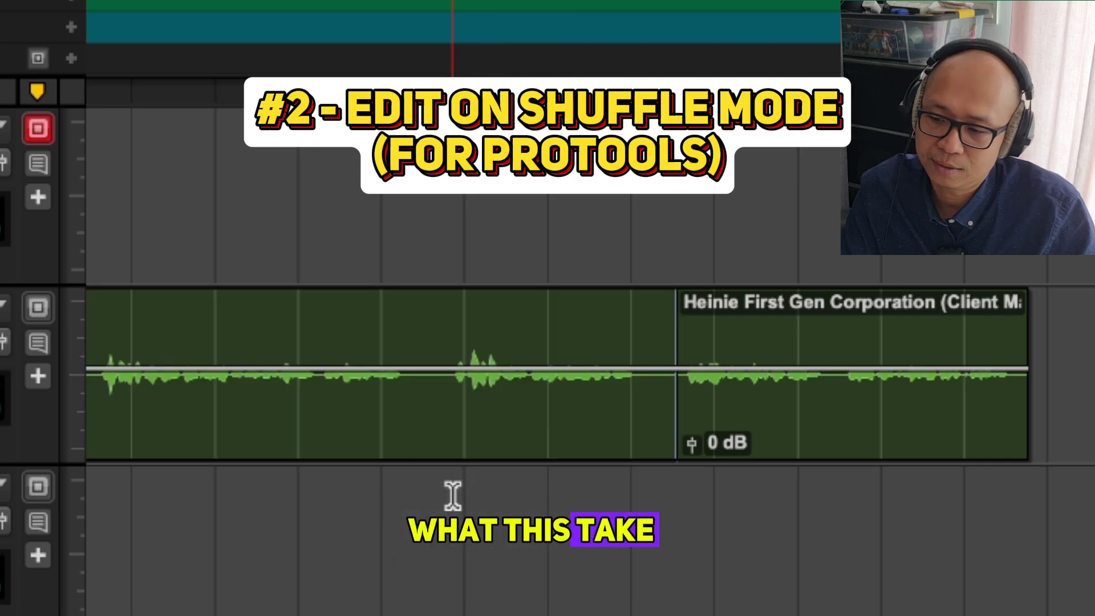
key(space)
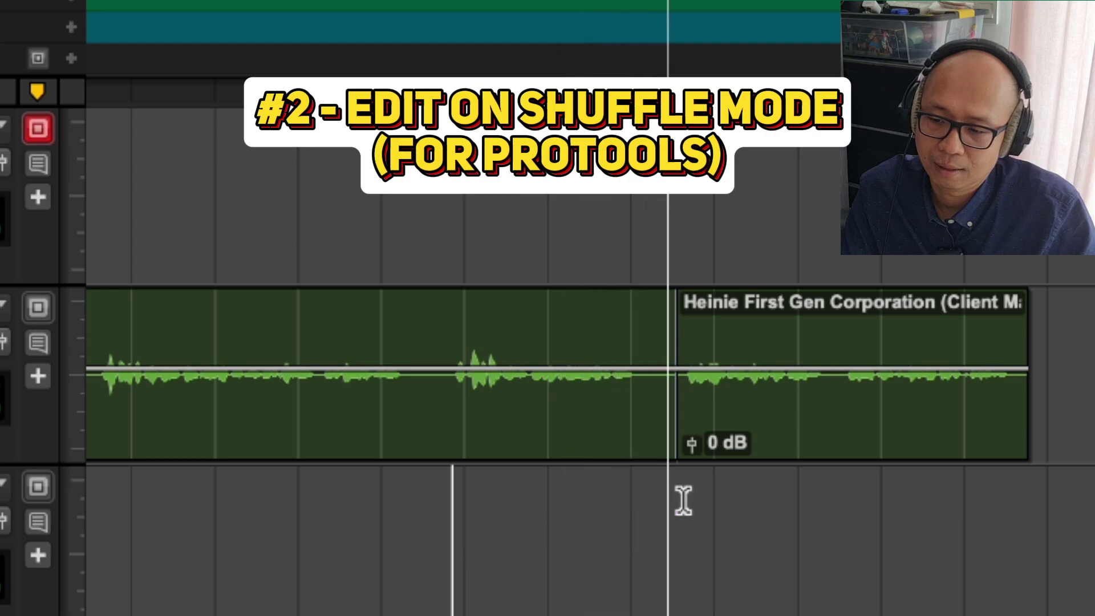
key(space)
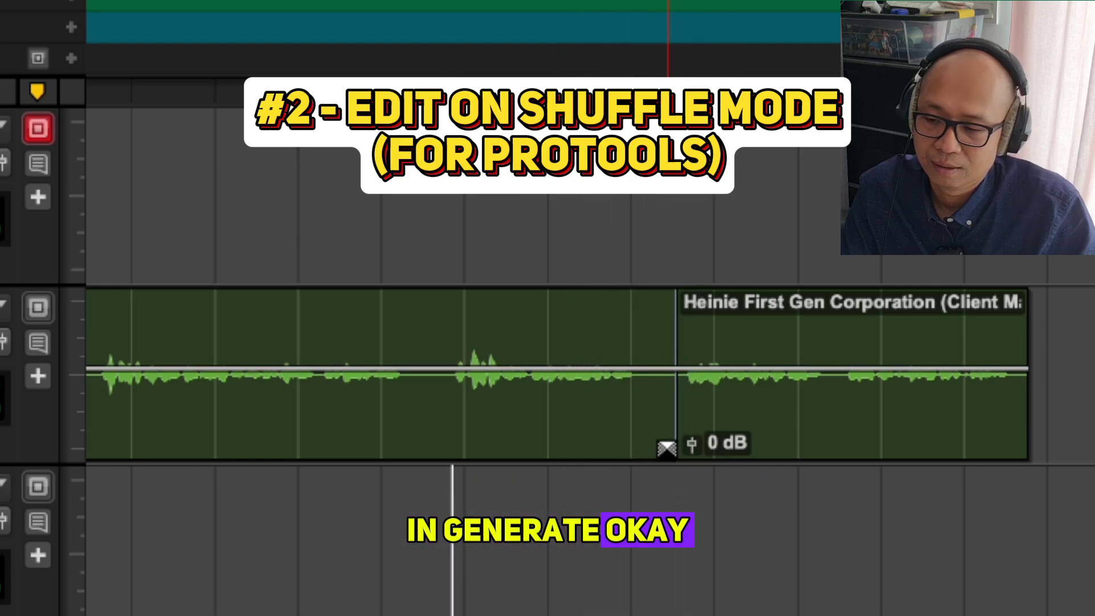
Trim the end of the earlier clip tighter and manually move it against the closing clip.
click(661, 422)
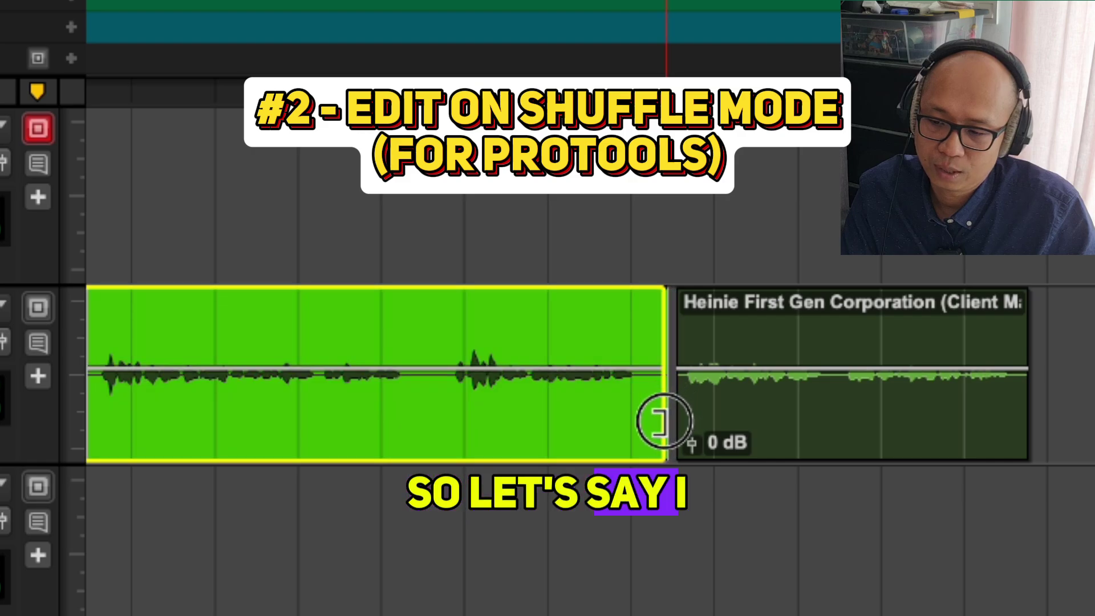
drag(663, 422, 639, 436)
click(655, 501)
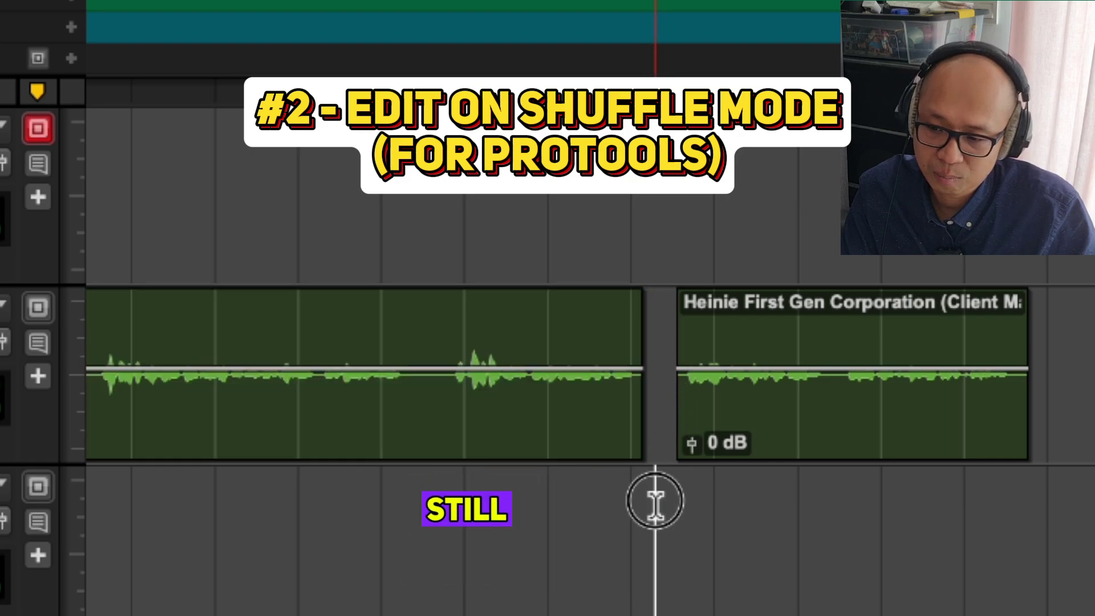
click(571, 439)
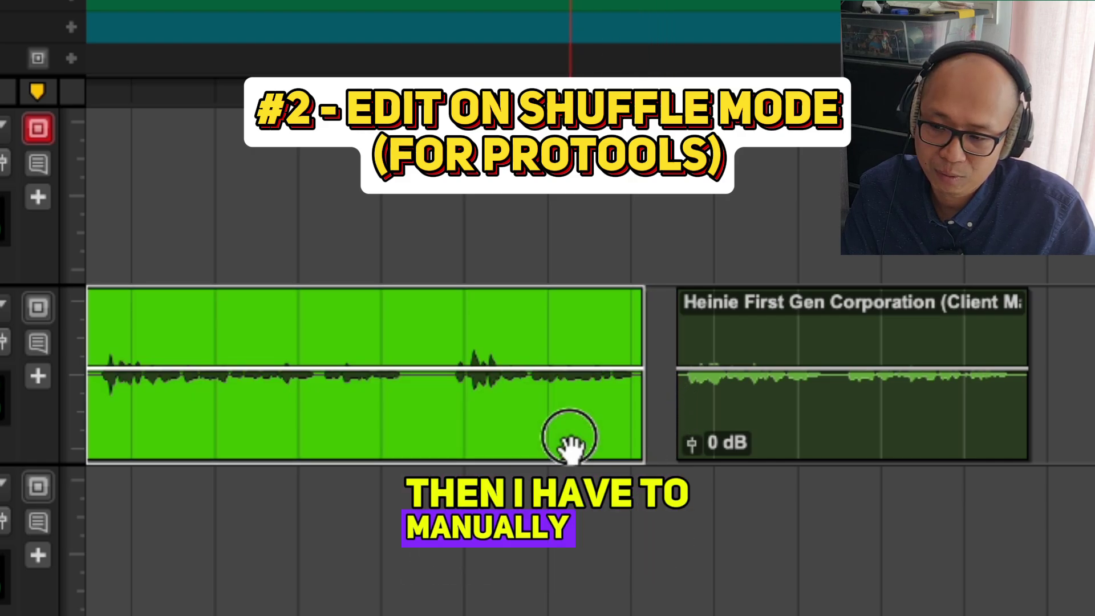
drag(578, 444, 605, 446)
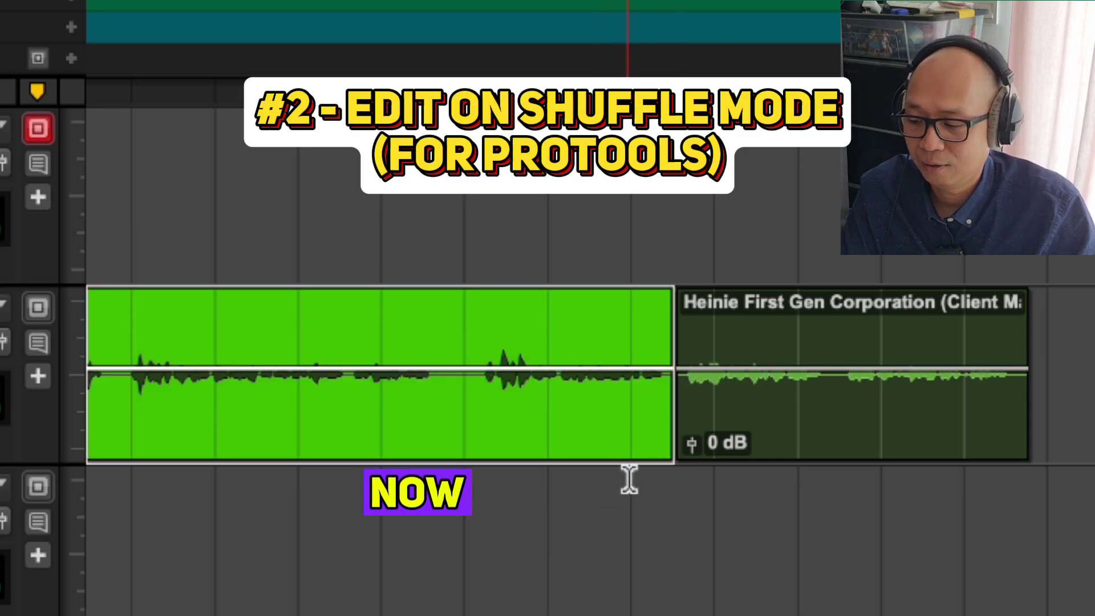
Undo the clip moves, the trim and the phrase deletion on the raw voice-over, and clear the selection.
key(ctrl+z)
key(ctrl+z)
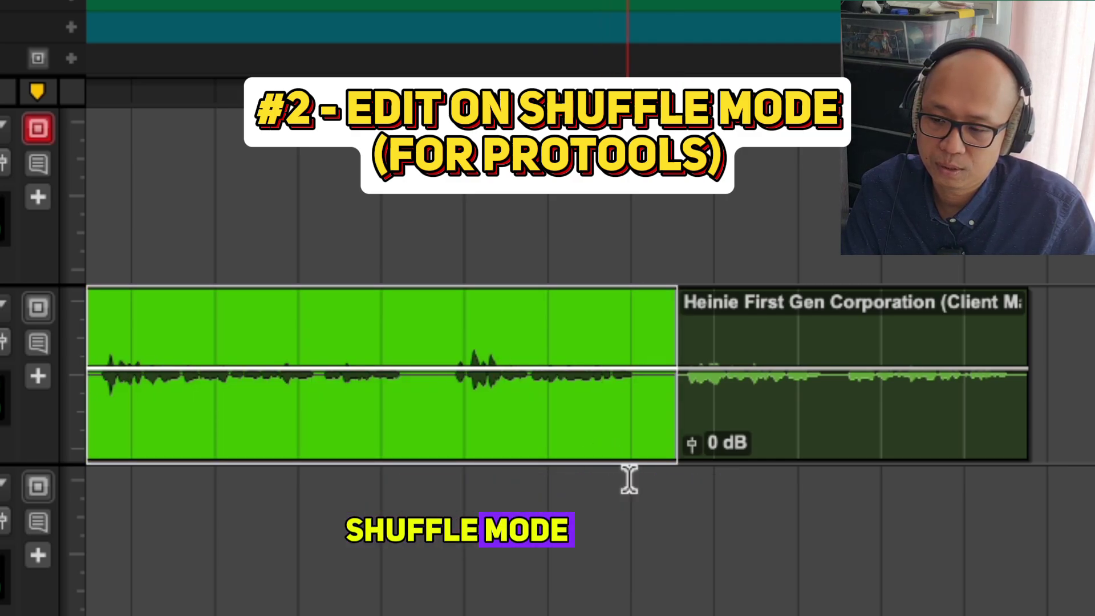
key(ctrl+z)
click(537, 518)
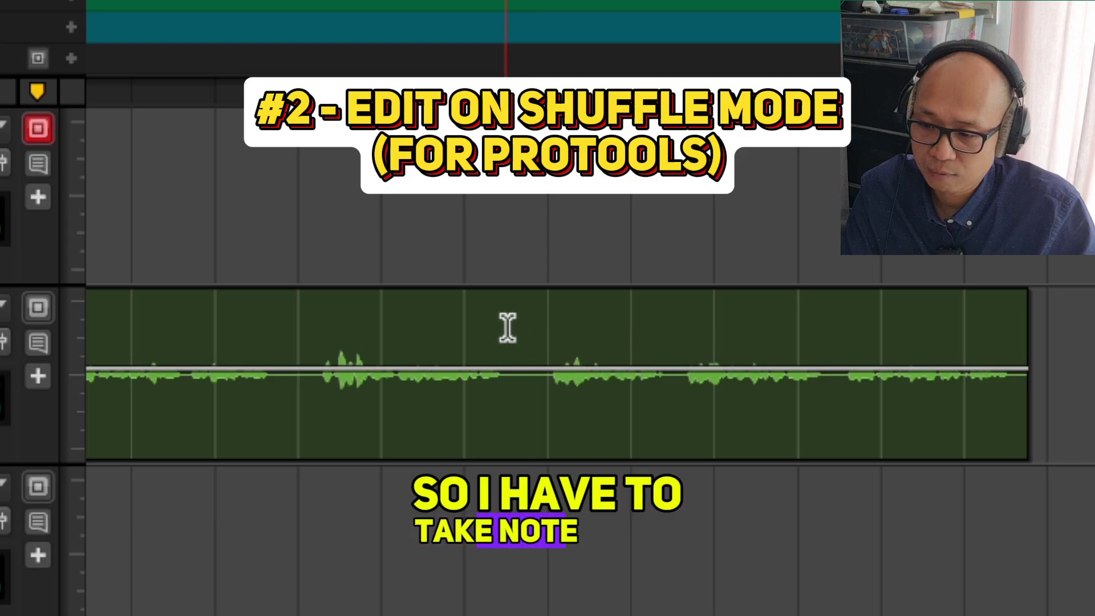
In Shuffle mode, delete the third-from-last phrase with the pause before it, and play across the joint.
drag(507, 328, 683, 462)
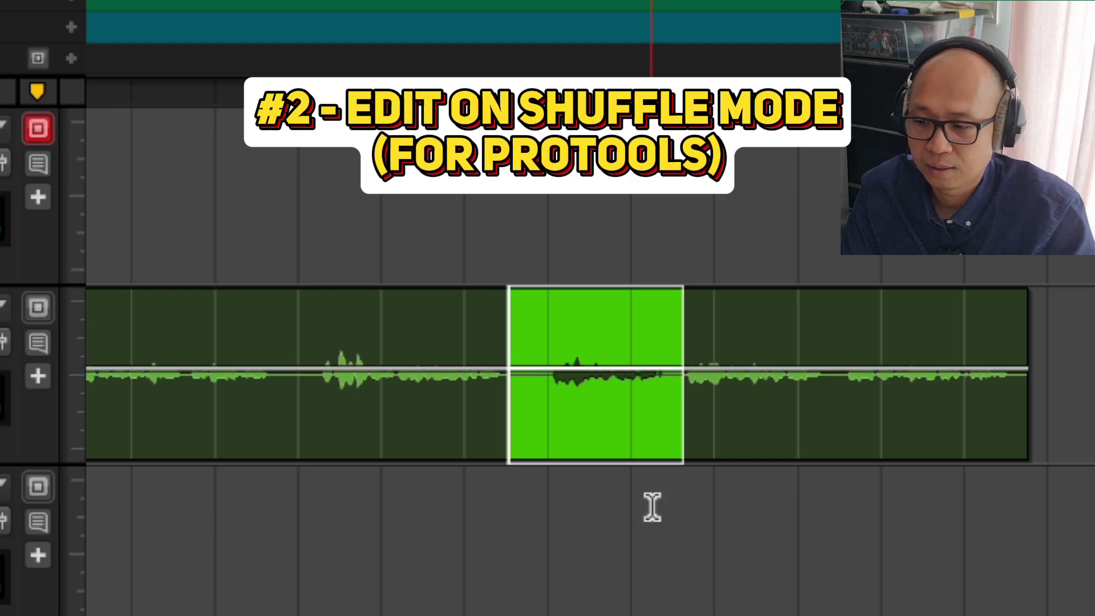
key(Delete)
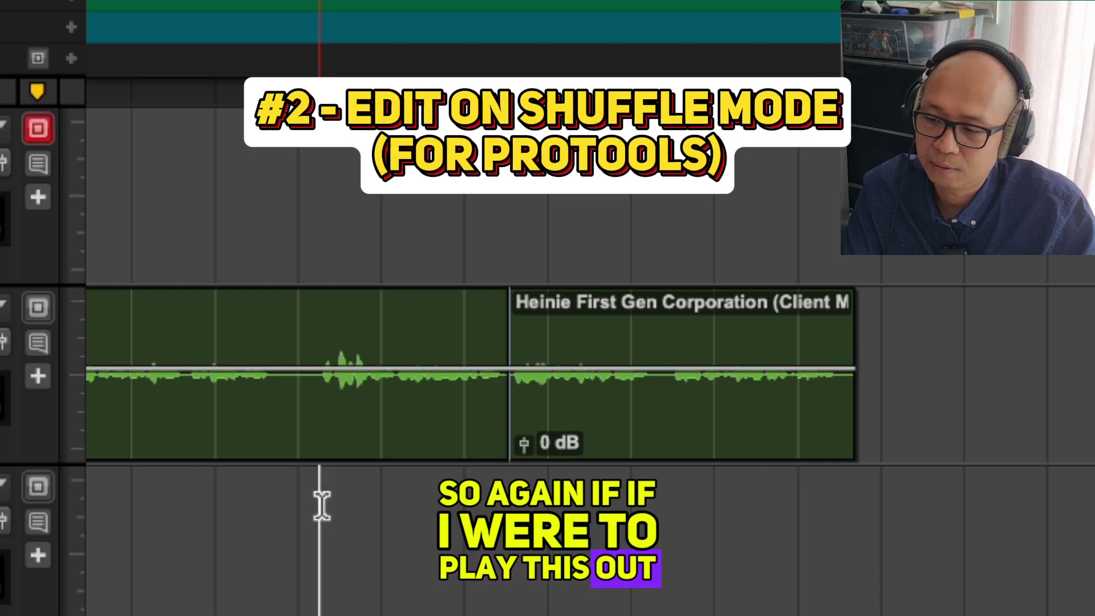
key(space)
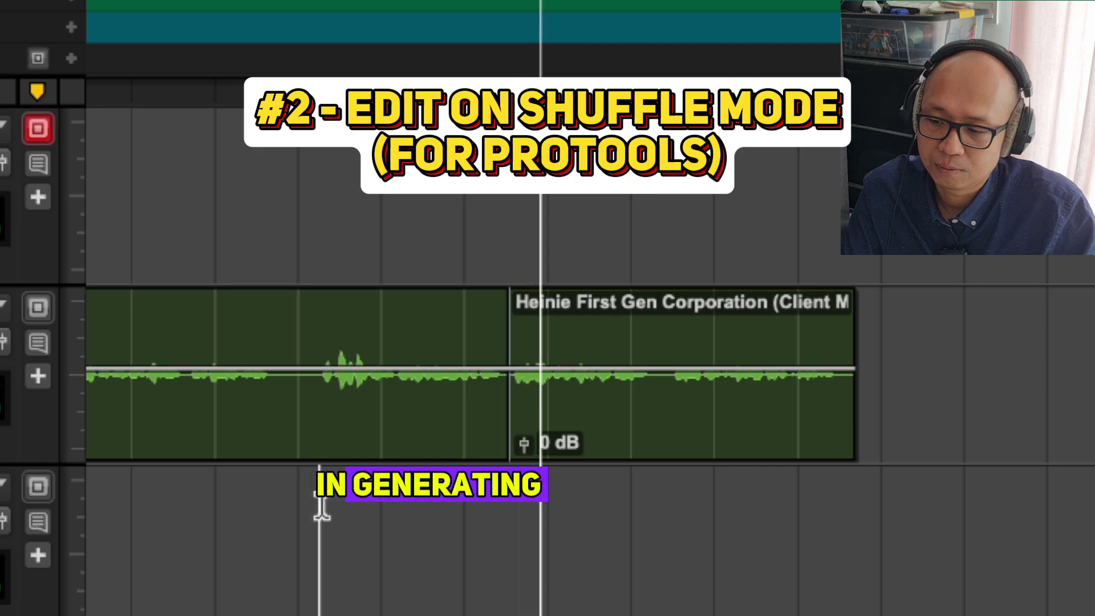
scroll(318, 502, left, 2)
scroll(320, 503, left, 2)
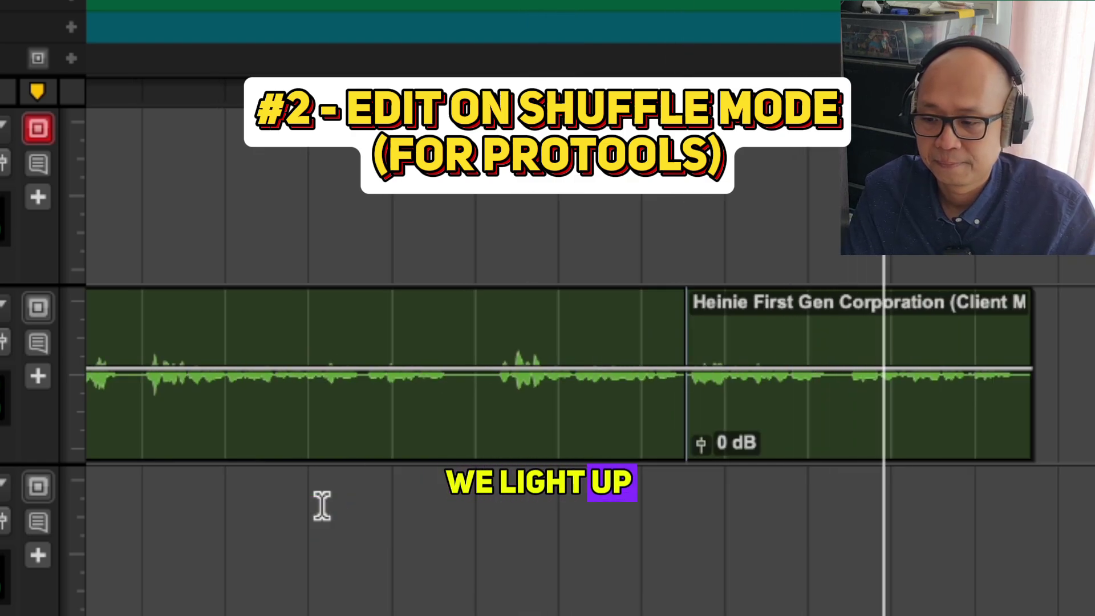
Go to the edited voice-over at the start of the session and zoom in around its final clips.
scroll(321, 504, left, 2)
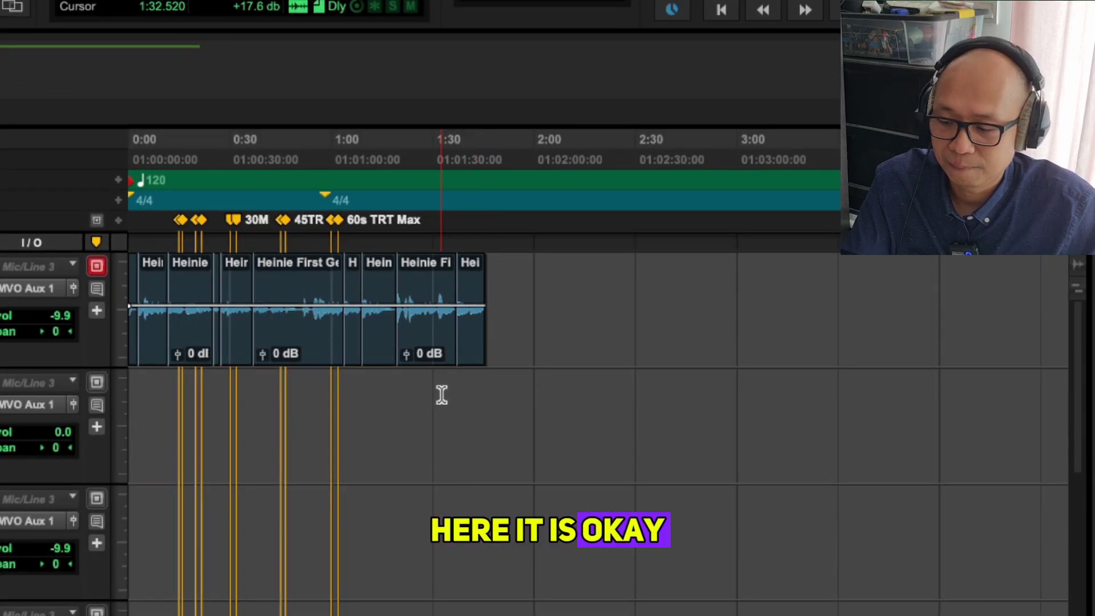
click(420, 403)
key(ctrl+bracketright)
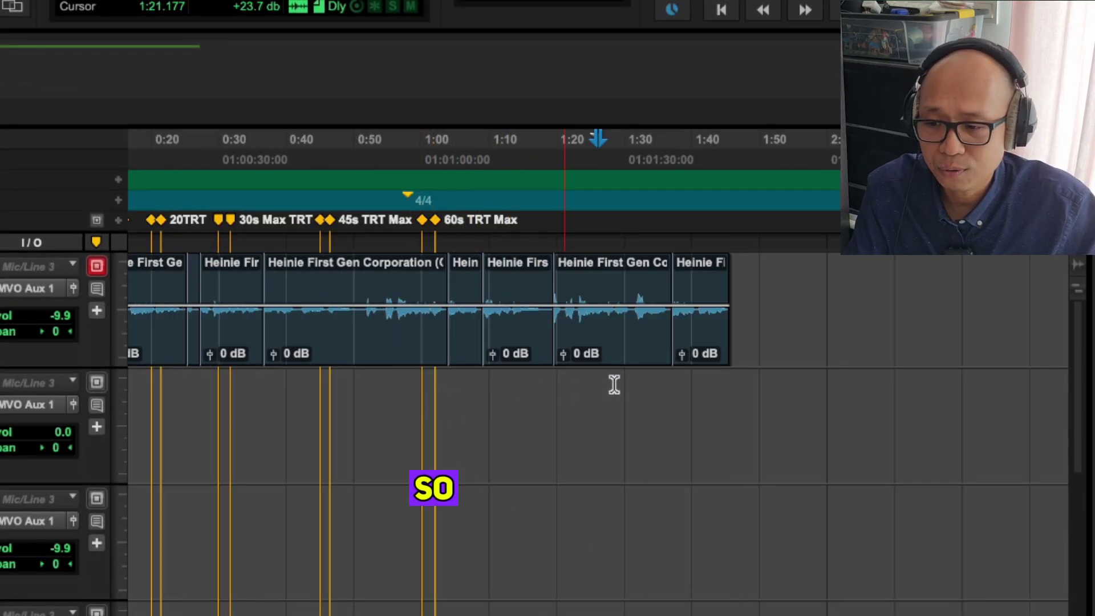
Copy all clips of the edited voice-over, from first to last, to the same time position on the track below.
click(682, 345)
scroll(571, 354, left, 3)
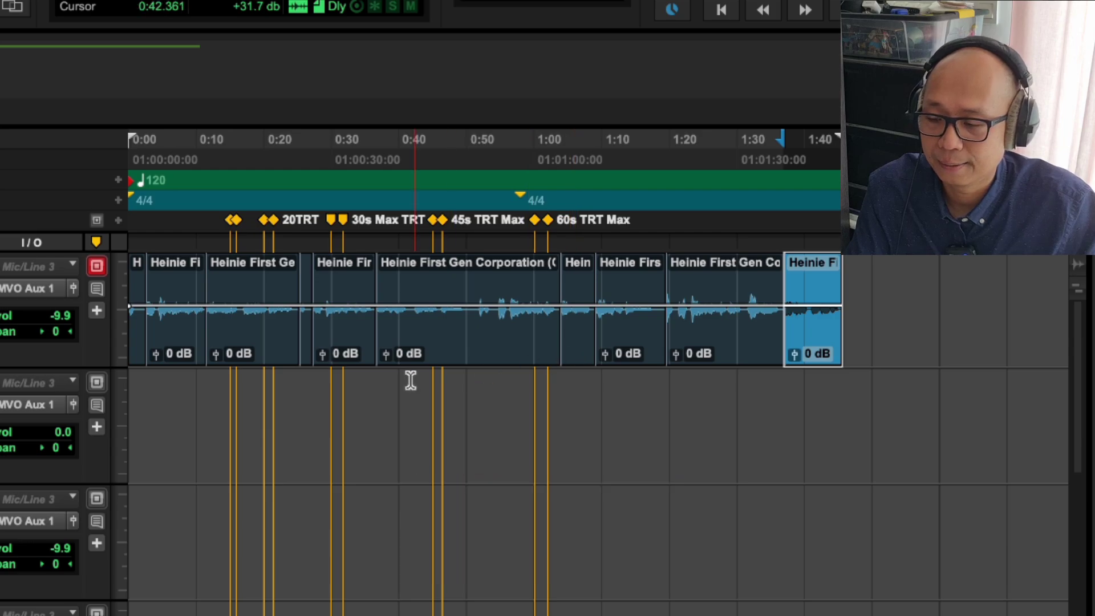
click(141, 351)
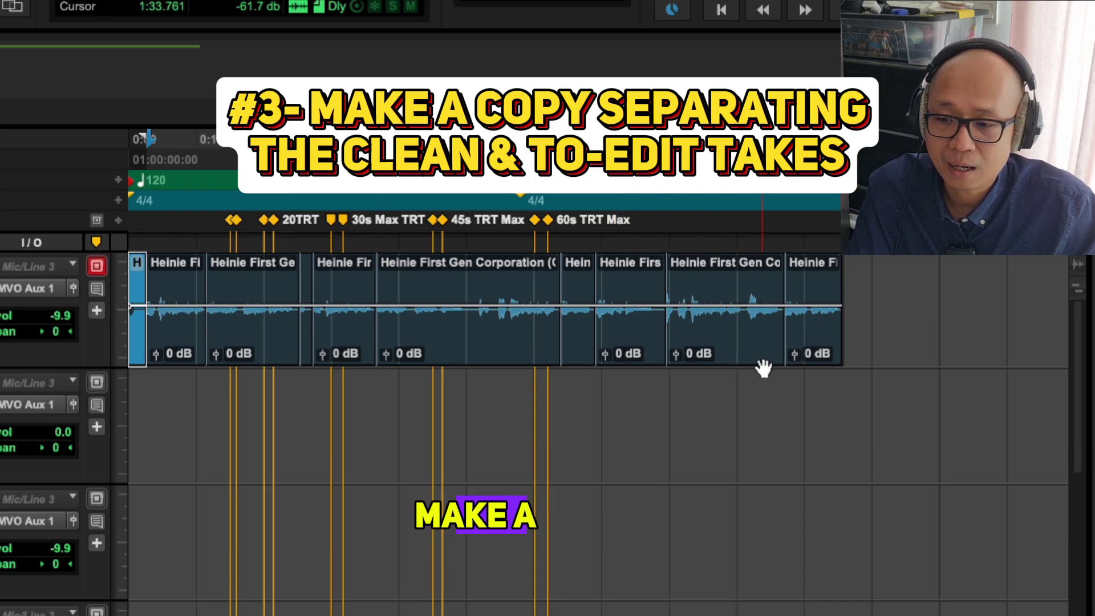
shift+click(811, 344)
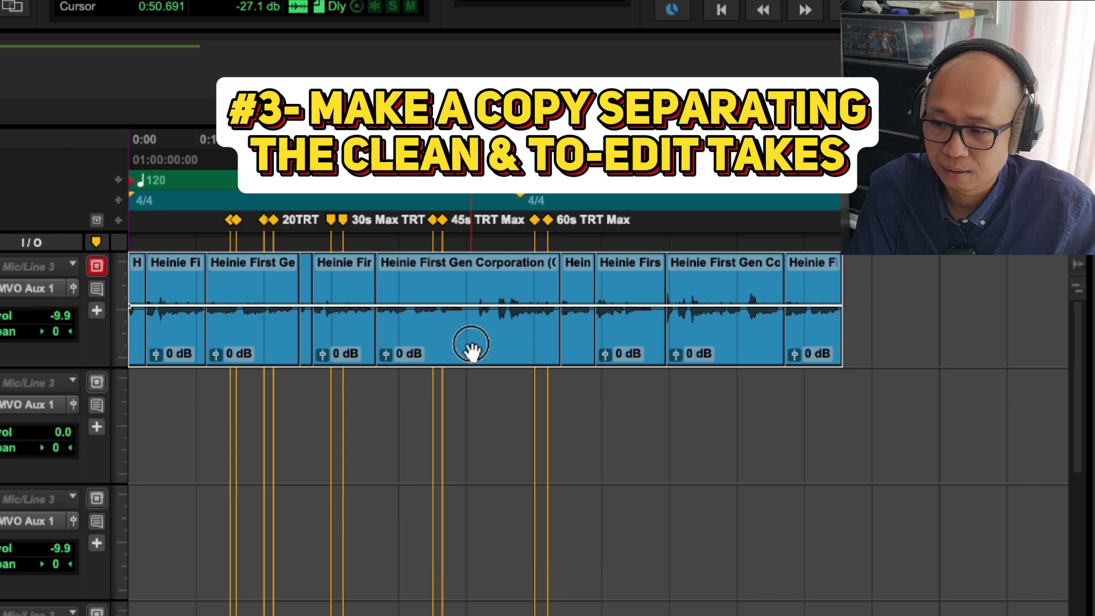
drag(472, 350, 470, 401)
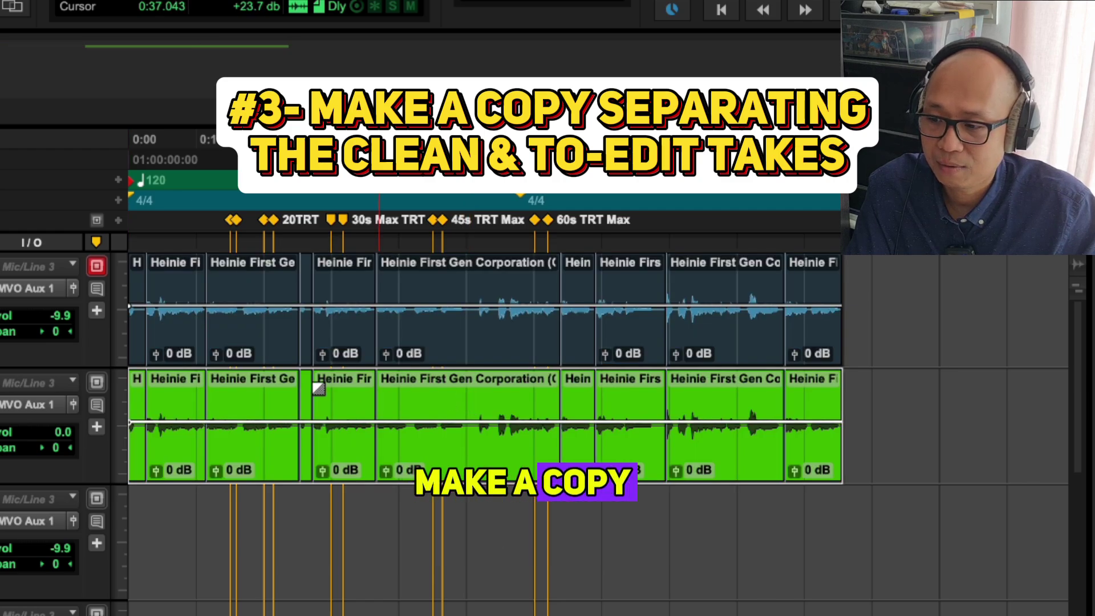
Mute all the original voice-over clips on the upper track, leaving the copy below active.
click(139, 351)
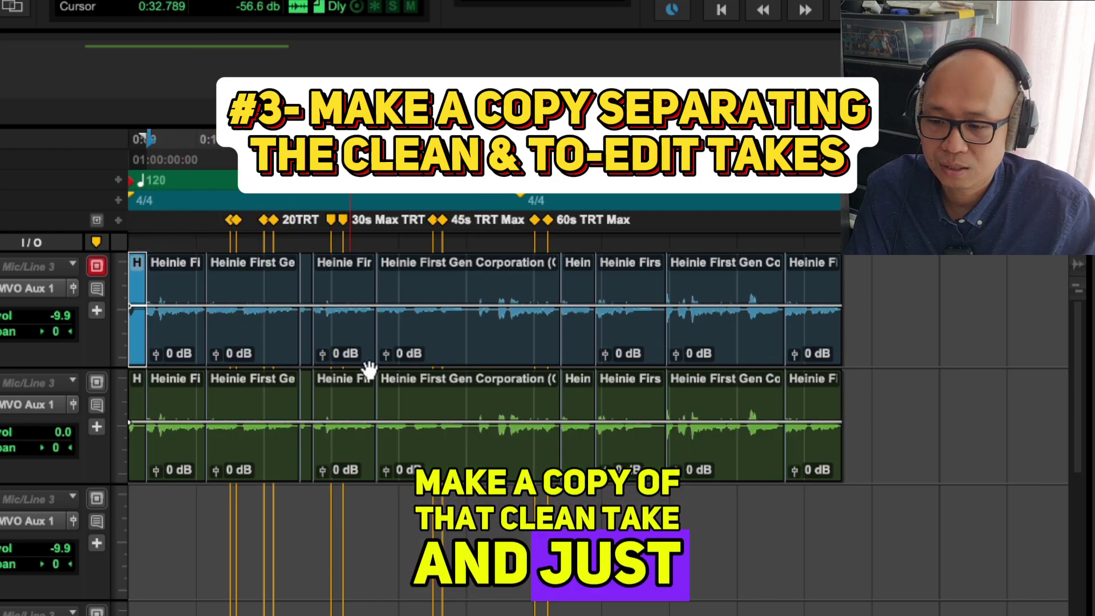
shift+click(813, 346)
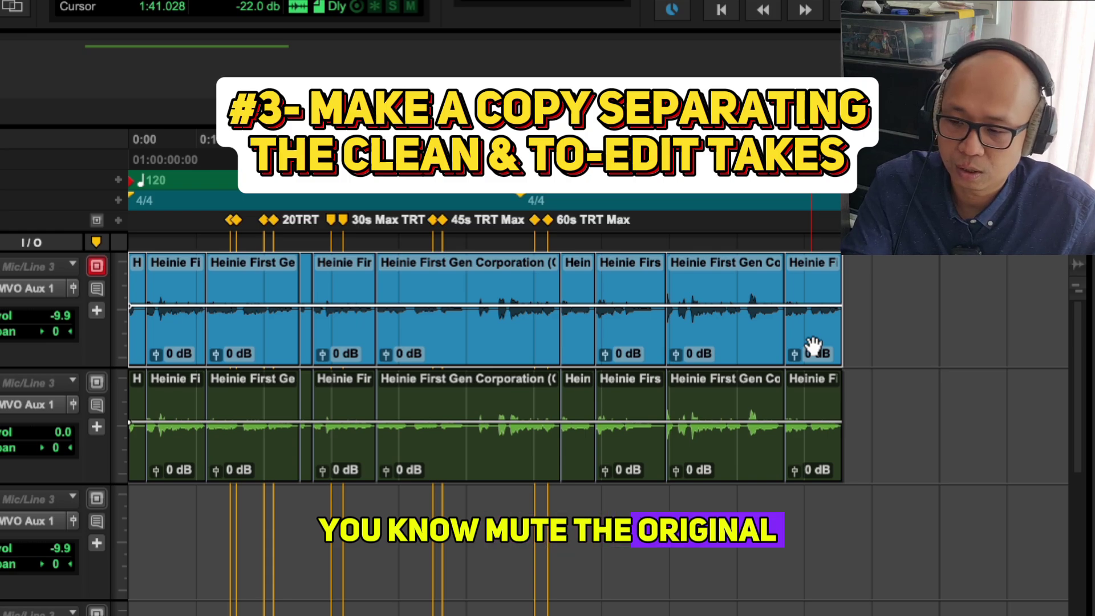
key(ctrl+m)
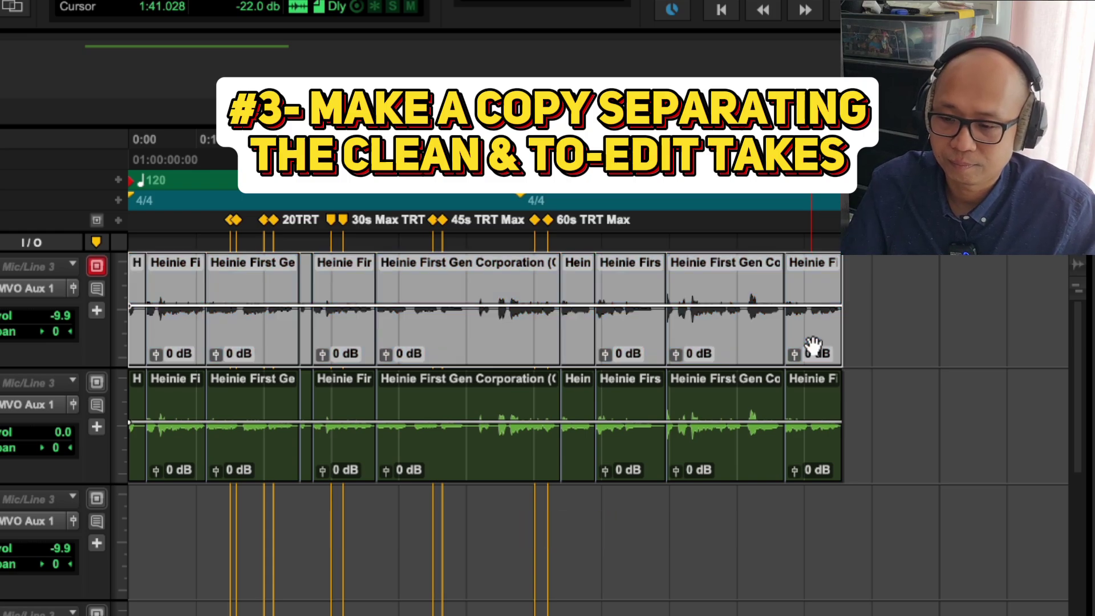
Normalize all the copied clips on the MVO Pln 2 track into one continuous clip.
click(819, 458)
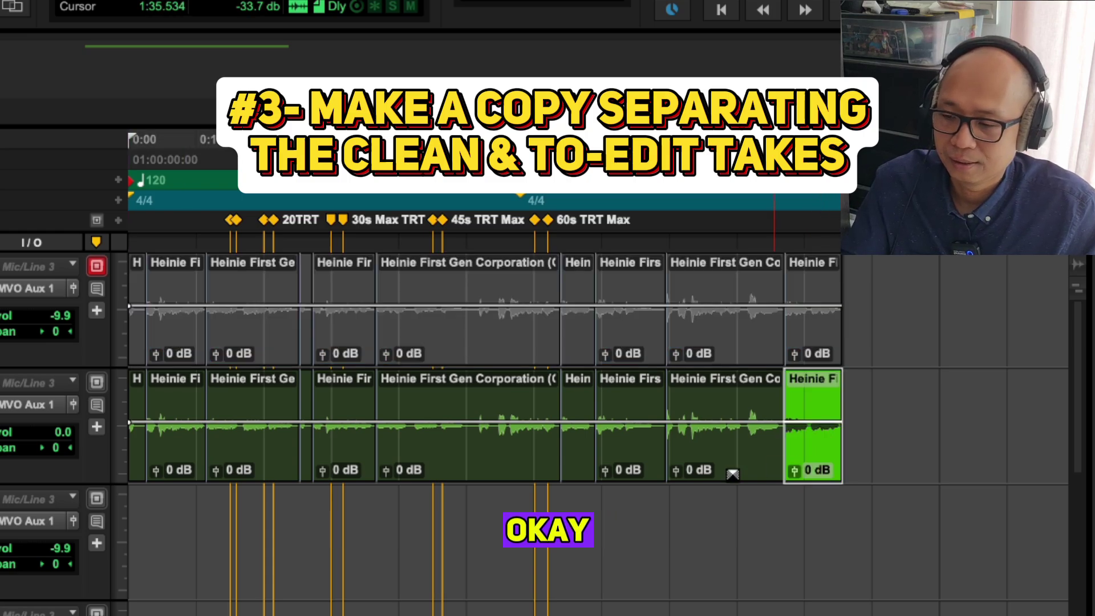
shift+click(142, 458)
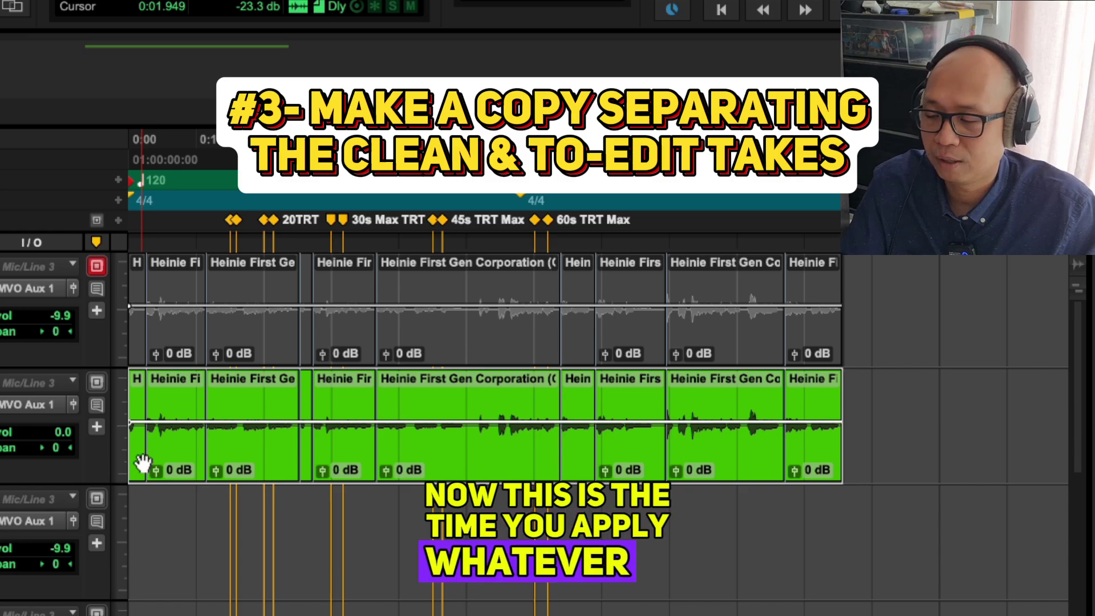
click(142, 244)
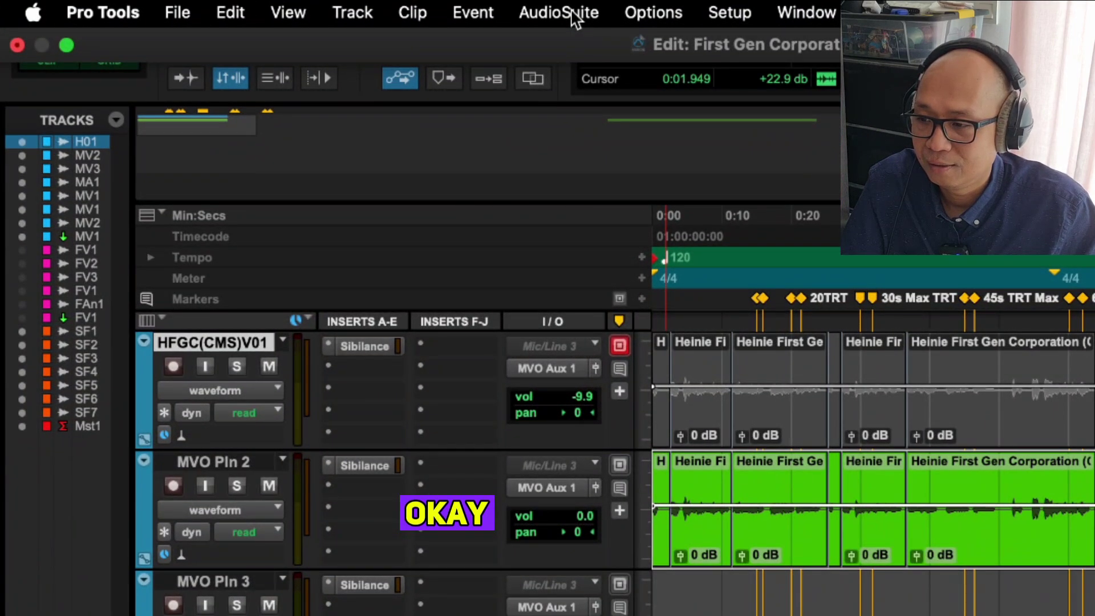
click(561, 12)
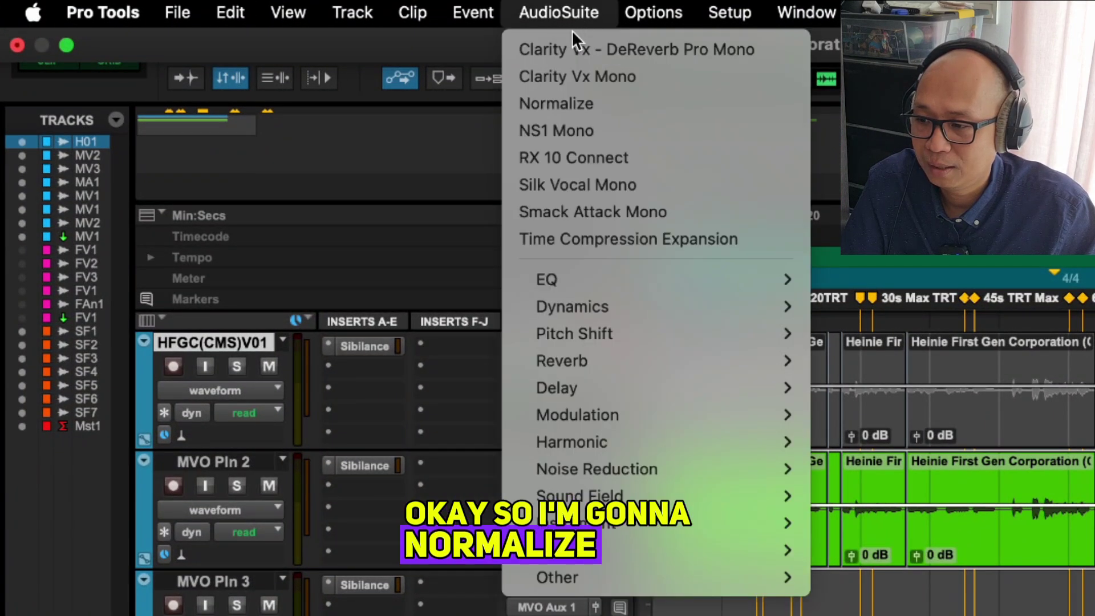
click(585, 103)
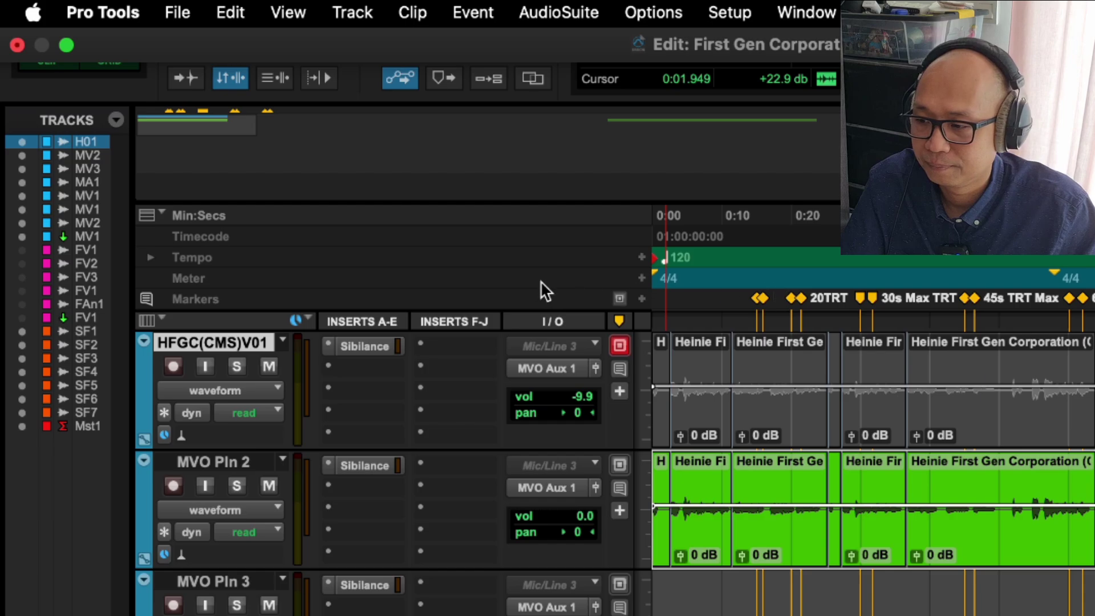
click(493, 282)
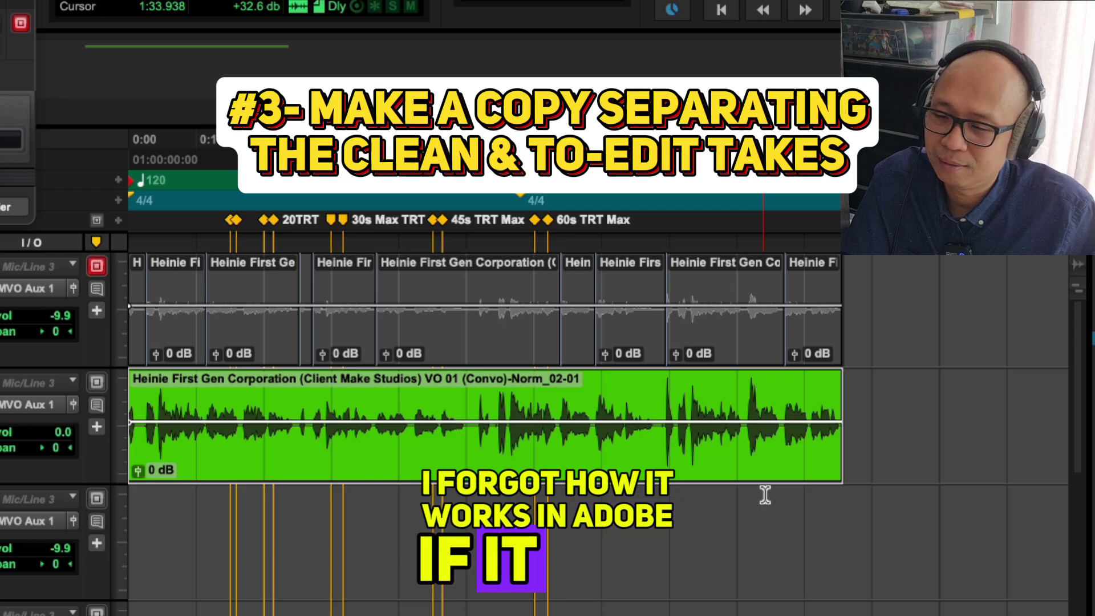
Undo the normalization of the copied voice-over and clear the selection.
click(816, 341)
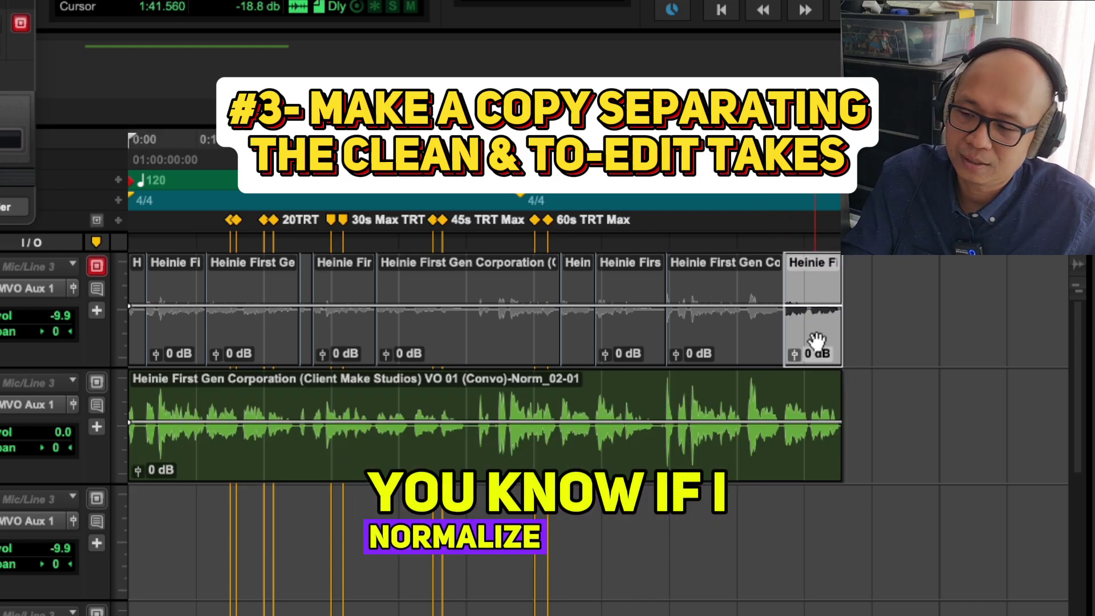
shift+click(139, 348)
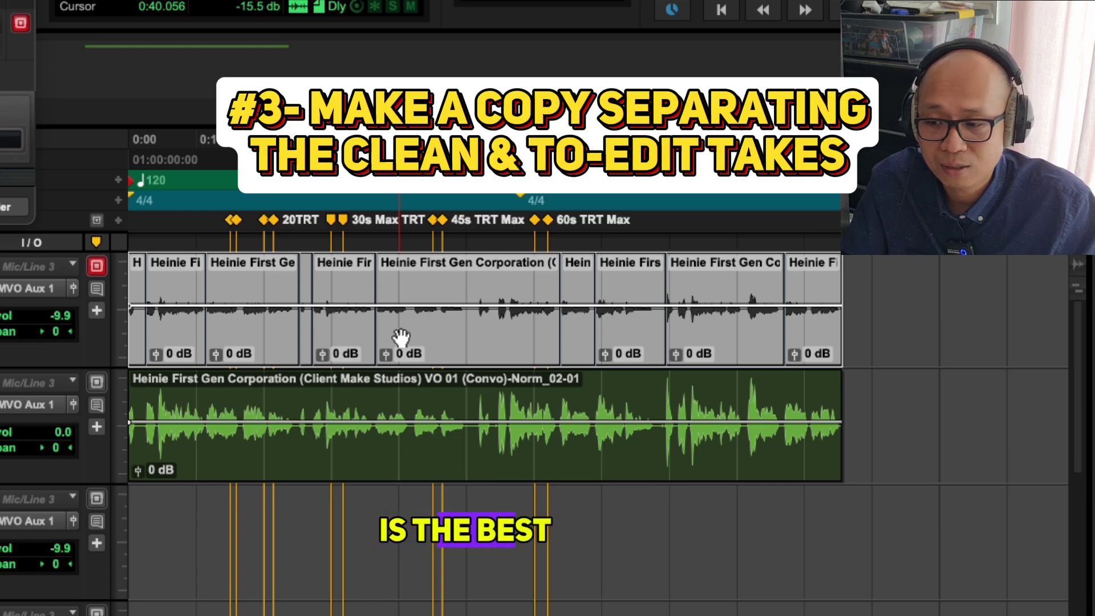
click(430, 467)
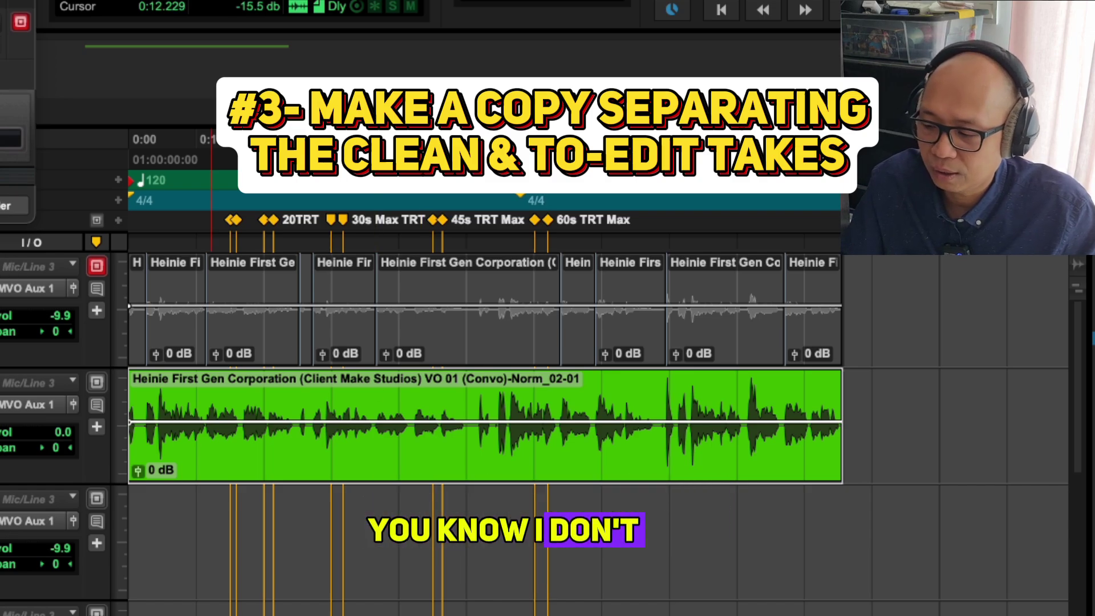
key(ctrl+z)
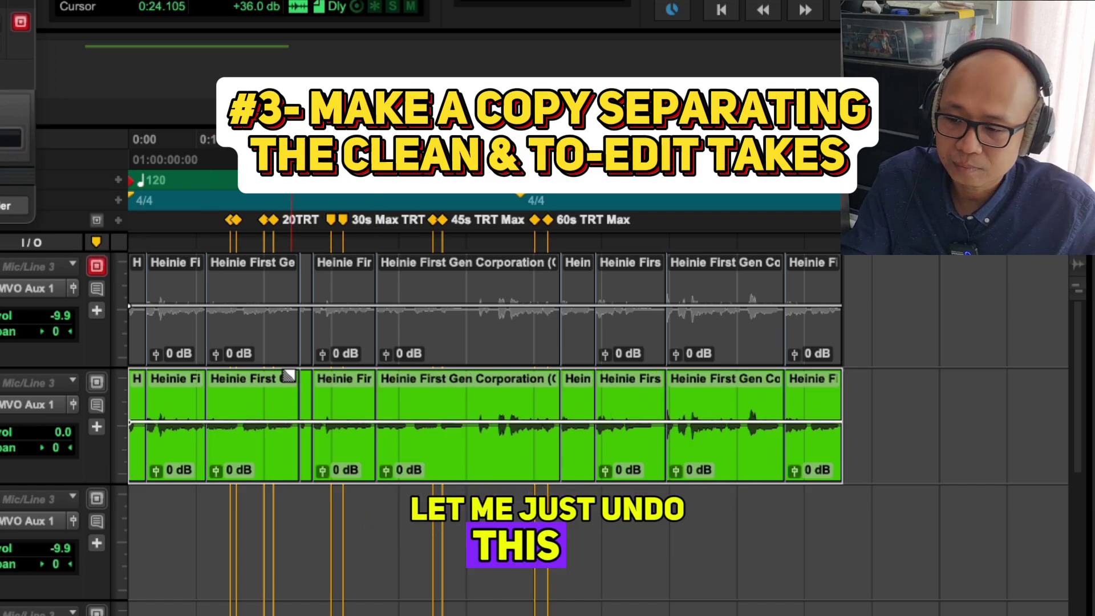
click(571, 509)
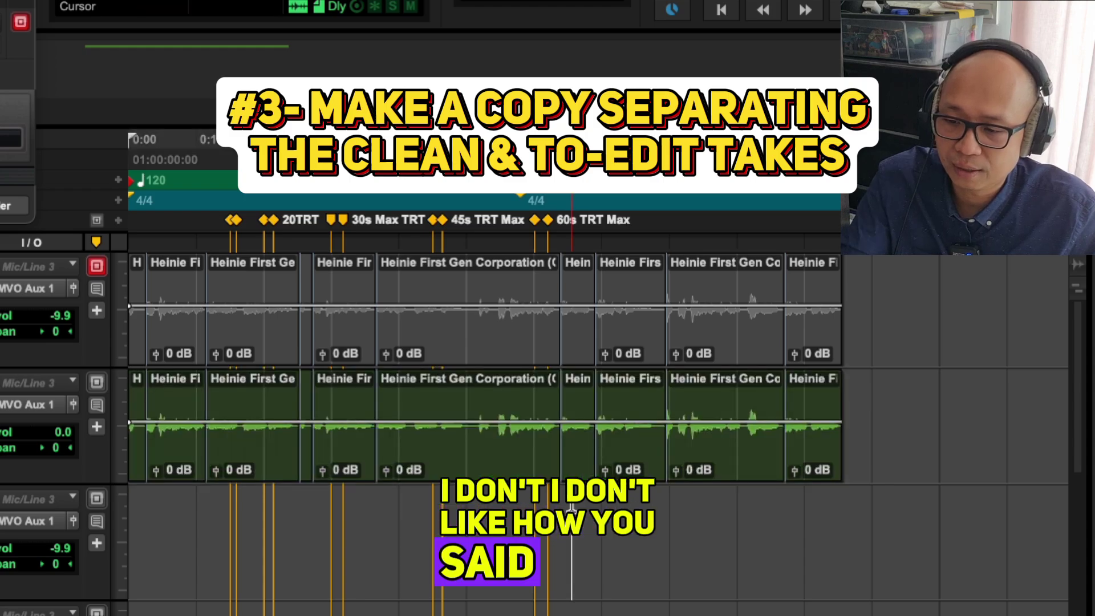
Move the short phrase clip after the 60s TRT Max marker from the copied voice-over straight down to the third track and mute it.
key(ctrl+bracketright)
click(623, 460)
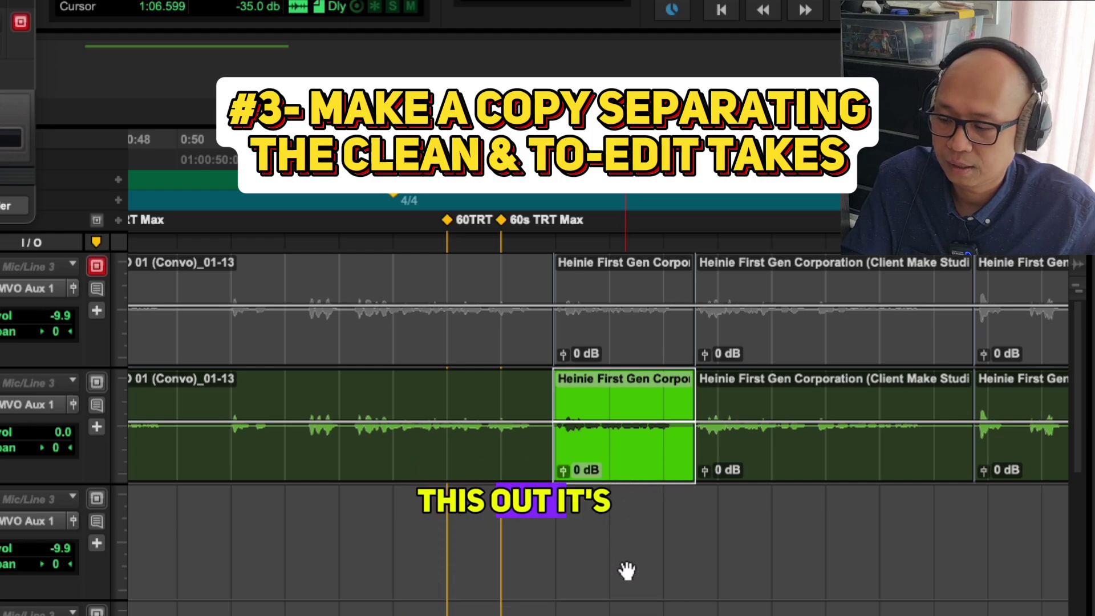
key(super+x)
key(super+z)
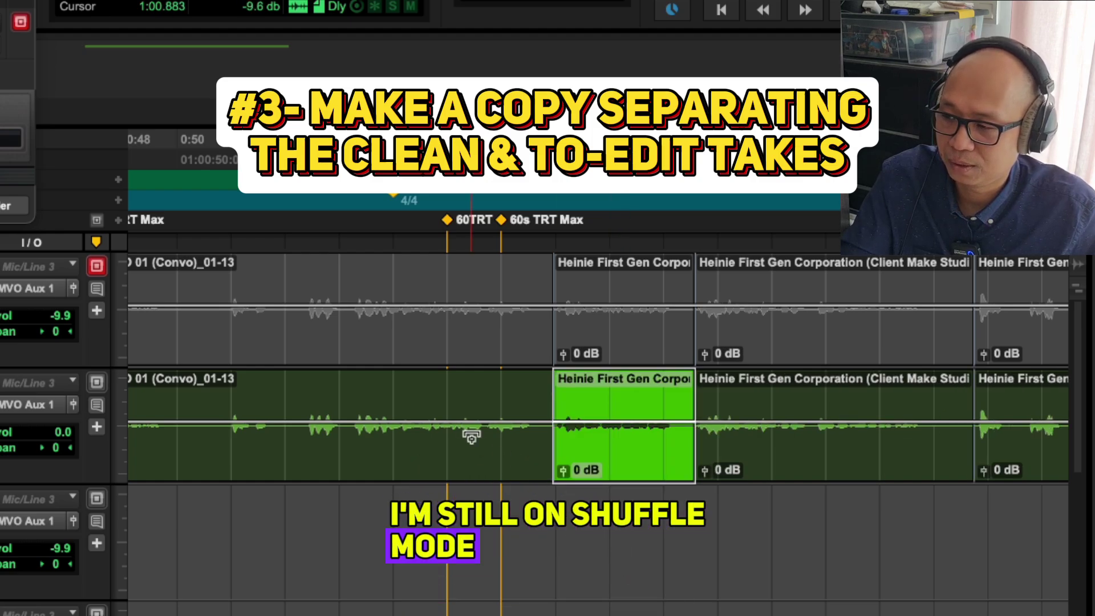
drag(620, 459, 616, 515)
key(super+m)
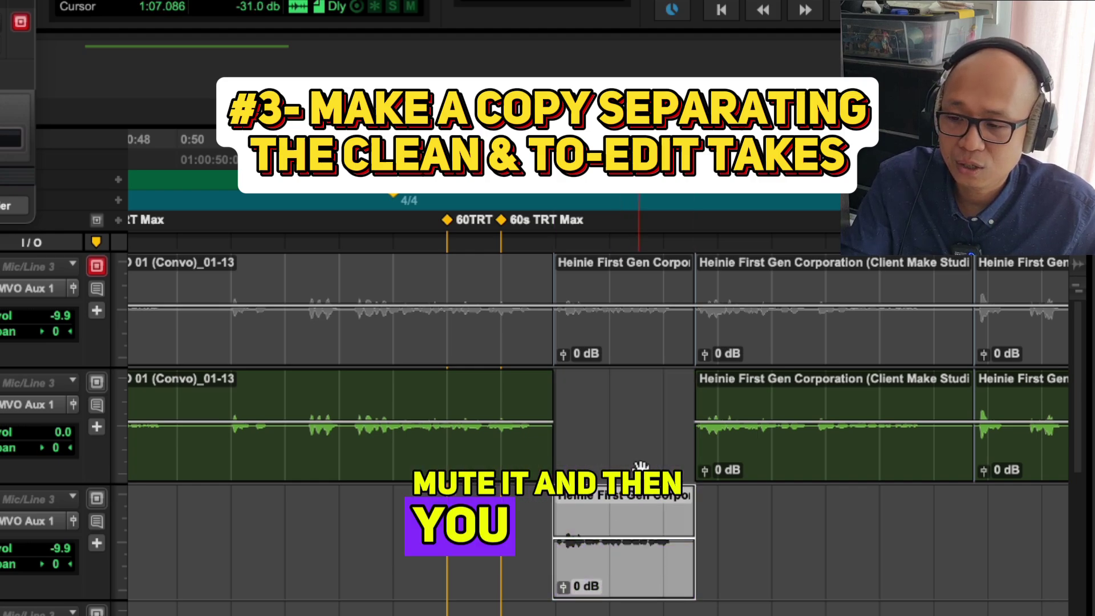
Copy the matching original phrase clip into the empty space after the last clip and extend its end to uncover more of the recording.
key(super+bracketleft)
click(611, 354)
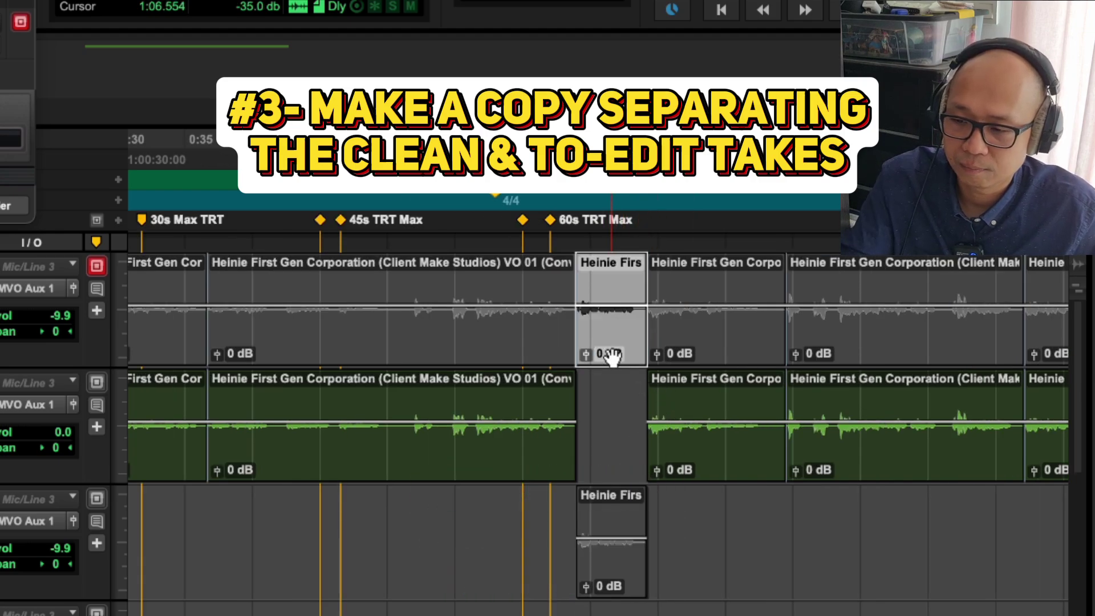
key(super+bracketleft)
drag(577, 349, 904, 354)
drag(809, 331, 865, 335)
click(827, 379)
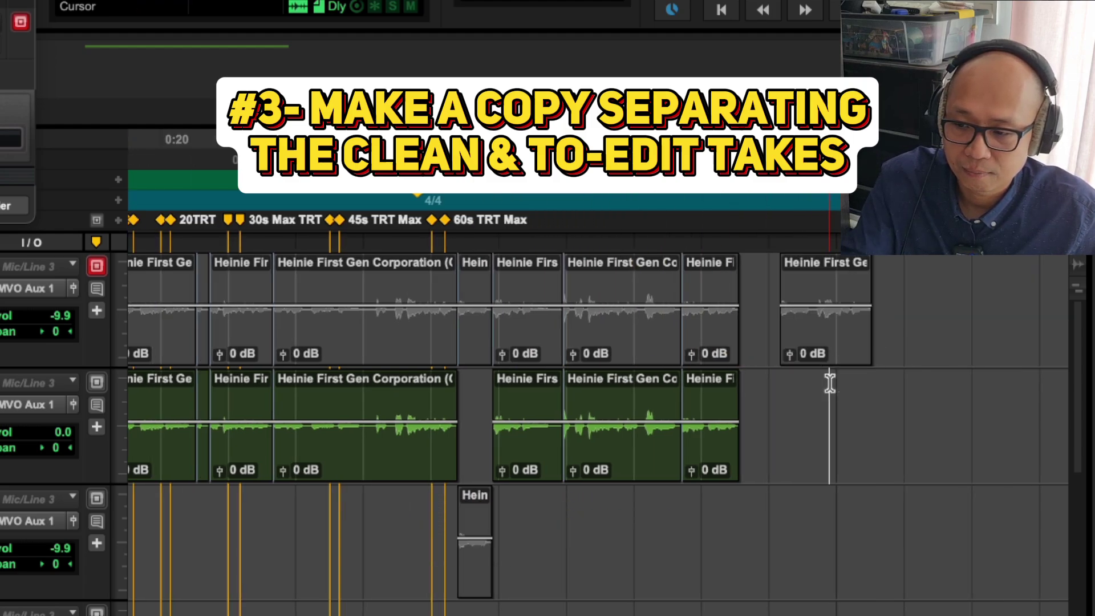
Trim the start of the extended phrase clip, move it into the gap in the copied voice-over and unmute it.
key(super+bracketright)
drag(508, 320, 568, 325)
drag(627, 344, 308, 468)
key(ctrl+v)
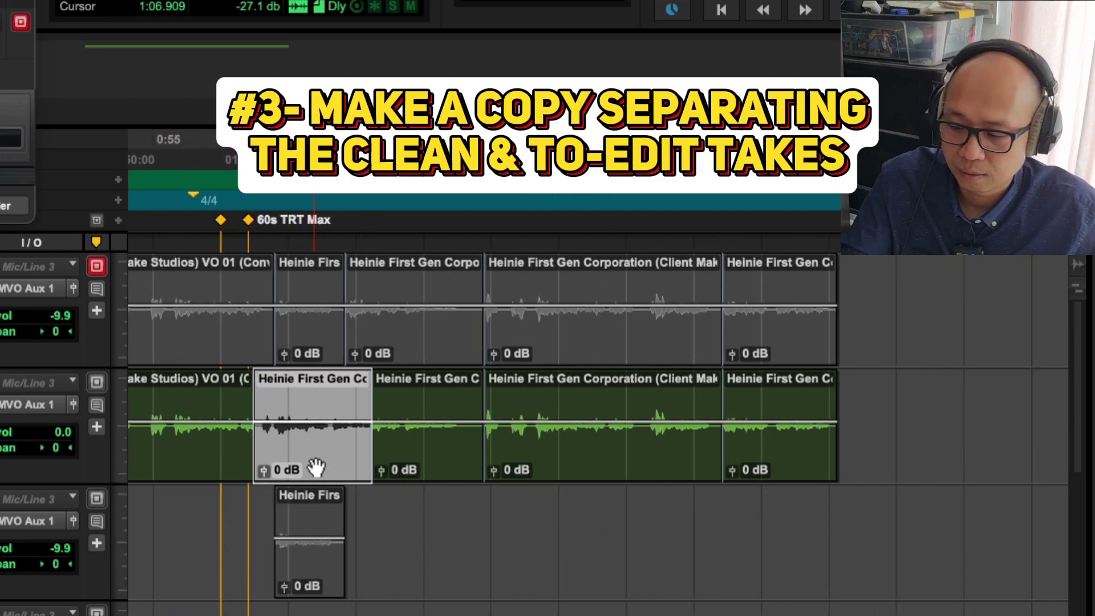
click(215, 517)
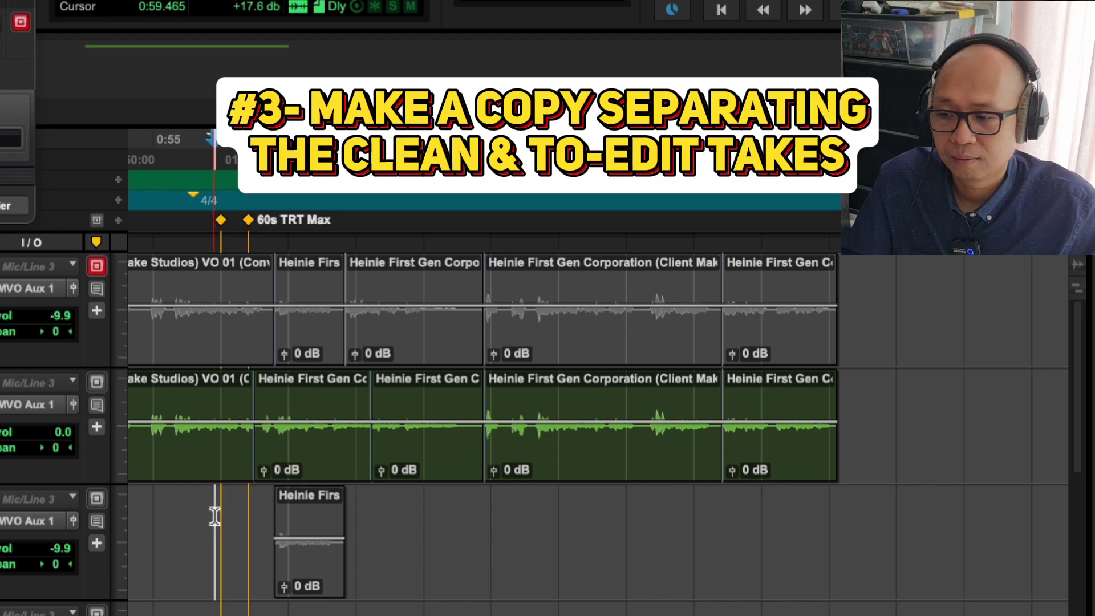